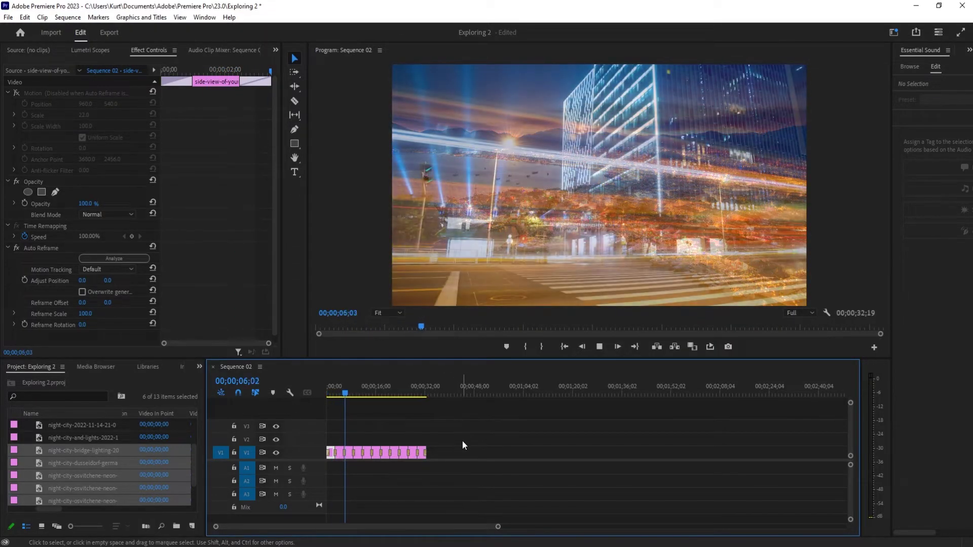
- Stop playback, review Sequence 02's V1 clips, and look over stills in the project list
{"action": "key", "text": "space"}
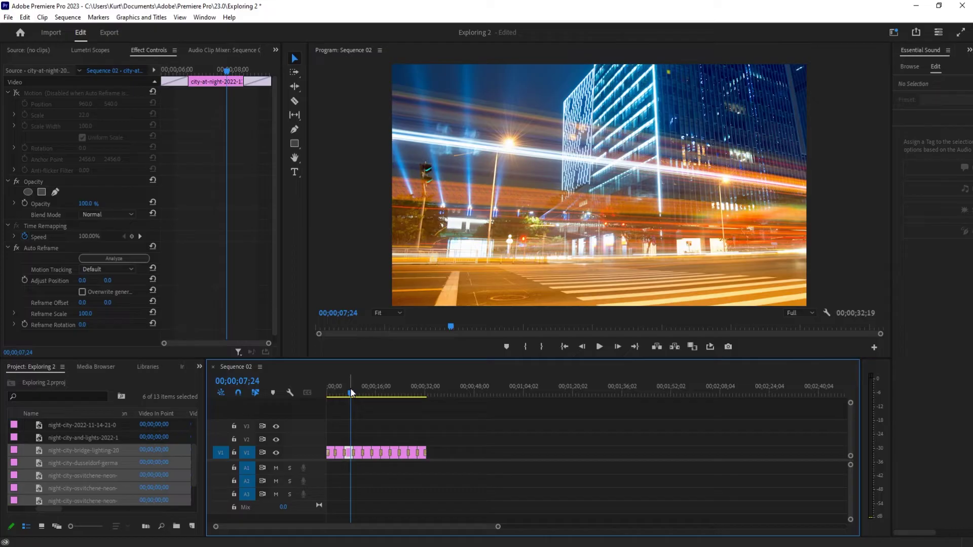
{"action": "left_click_drag", "start_coordinate": [355, 396], "coordinate": [306, 397]}
{"action": "left_click_drag", "start_coordinate": [481, 428], "coordinate": [335, 477]}
{"action": "left_click", "coordinate": [374, 396]}
{"action": "left_click_drag", "start_coordinate": [375, 397], "coordinate": [344, 391]}
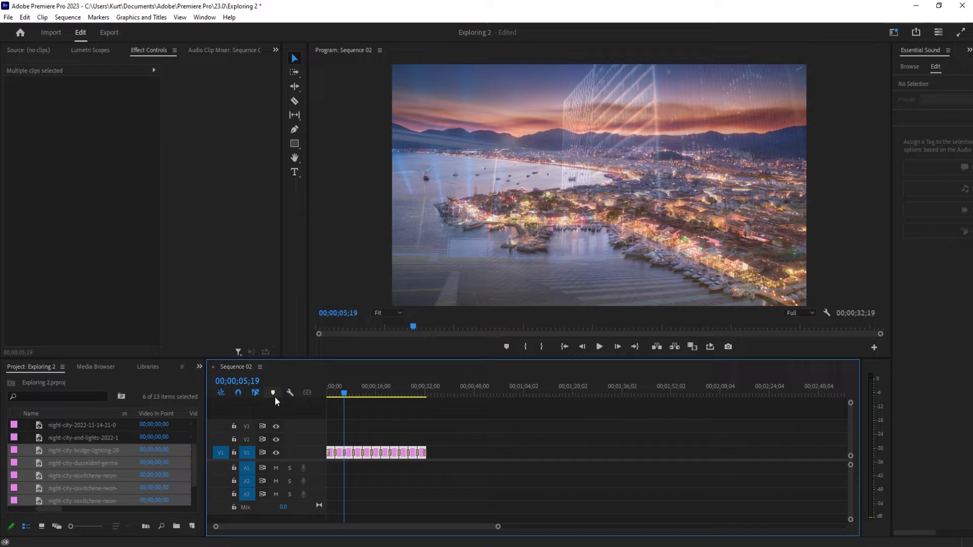
{"action": "left_click", "coordinate": [132, 441]}
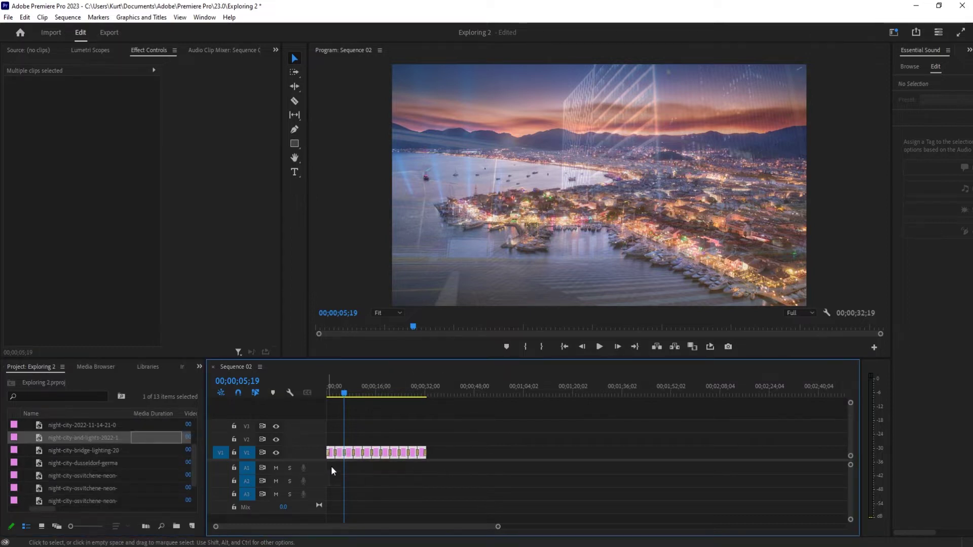
{"action": "left_click", "coordinate": [130, 463]}
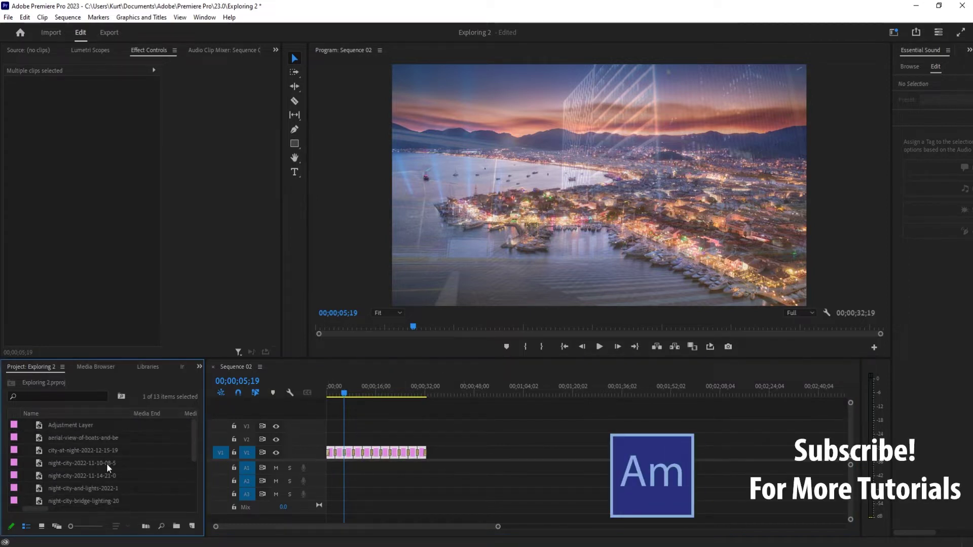
{"action": "scroll", "coordinate": [106, 462], "scroll_direction": "down", "scroll_amount": 3}
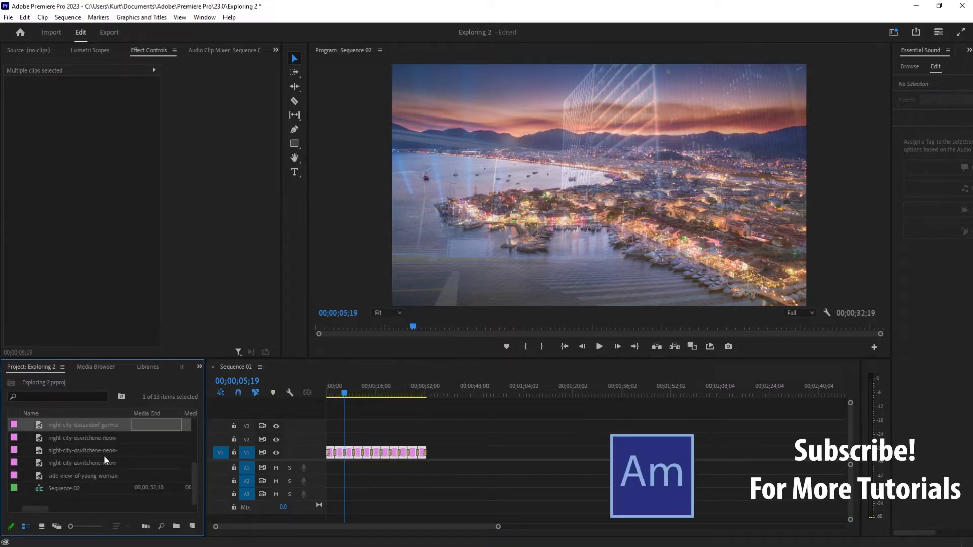
- In Timeline preferences, set the still image default duration to 3.00
{"action": "left_click", "coordinate": [25, 17]}
{"action": "mouse_move", "coordinate": [44, 372]}
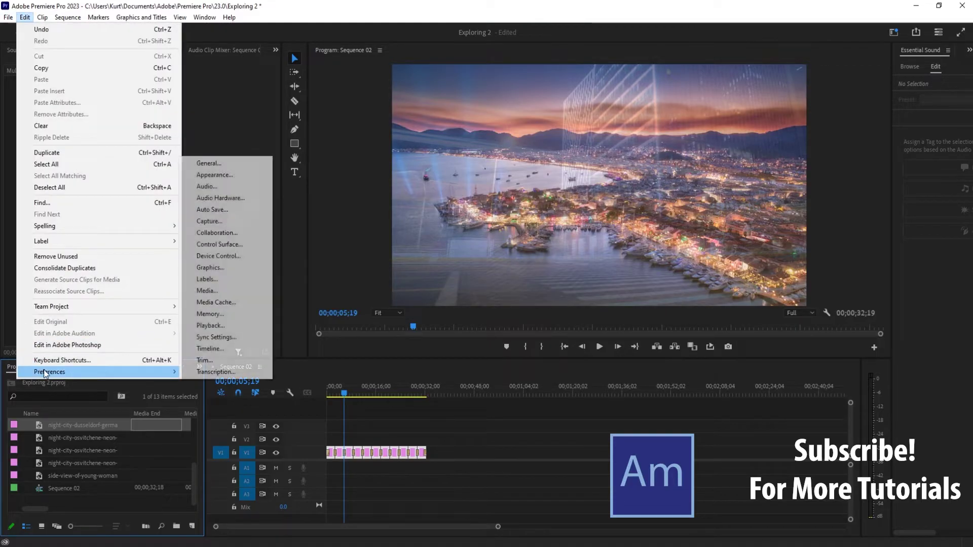
{"action": "left_click", "coordinate": [234, 349]}
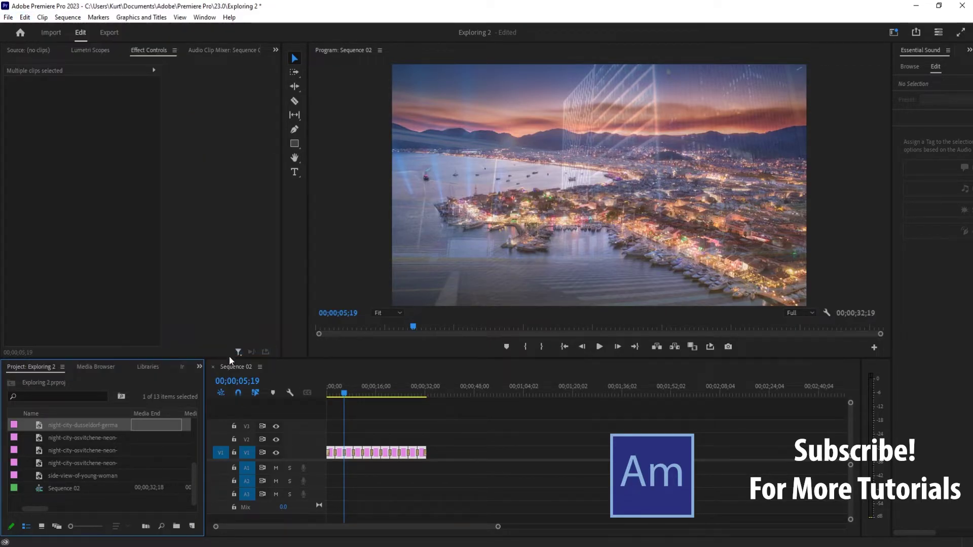
{"action": "left_click_drag", "start_coordinate": [530, 172], "coordinate": [496, 174]}
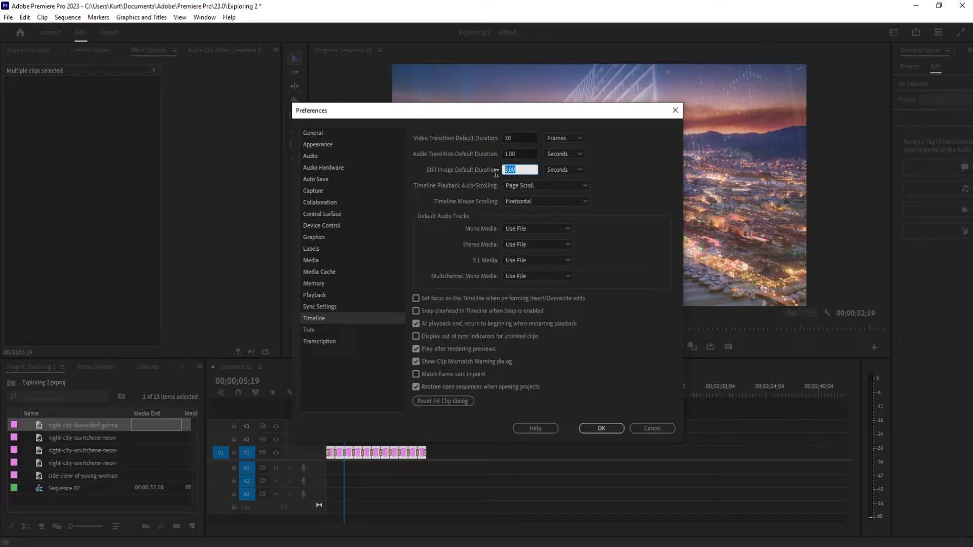
{"action": "left_click", "coordinate": [445, 174]}
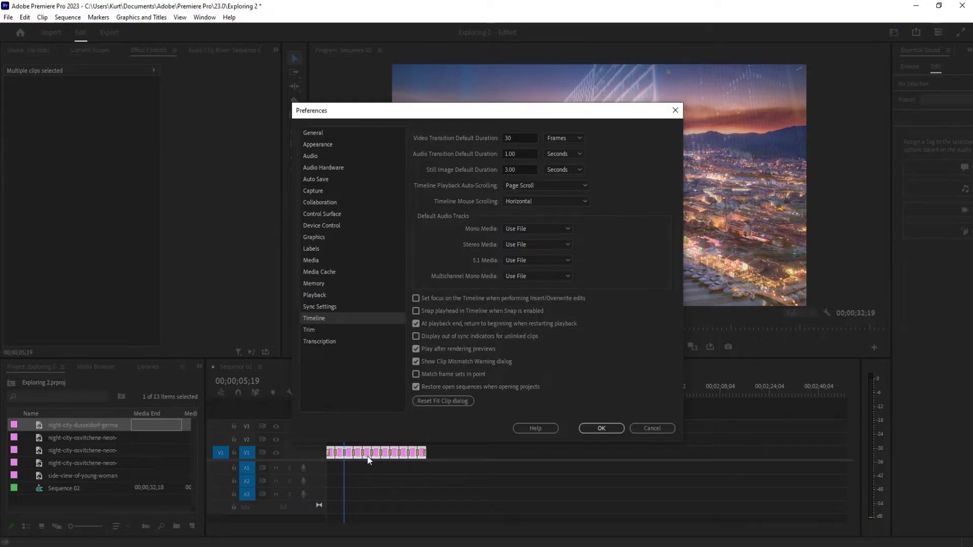
{"action": "left_click", "coordinate": [534, 166]}
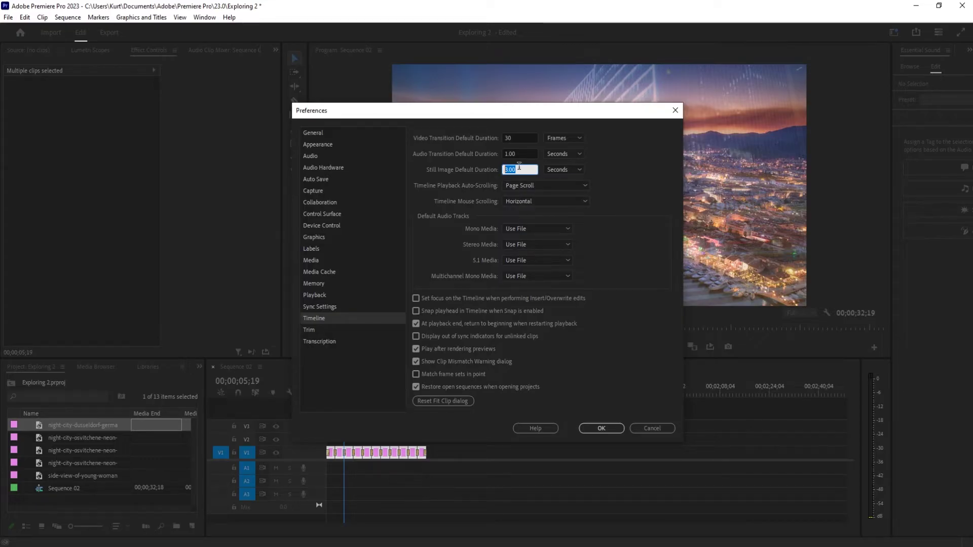
{"action": "left_click", "coordinate": [470, 174]}
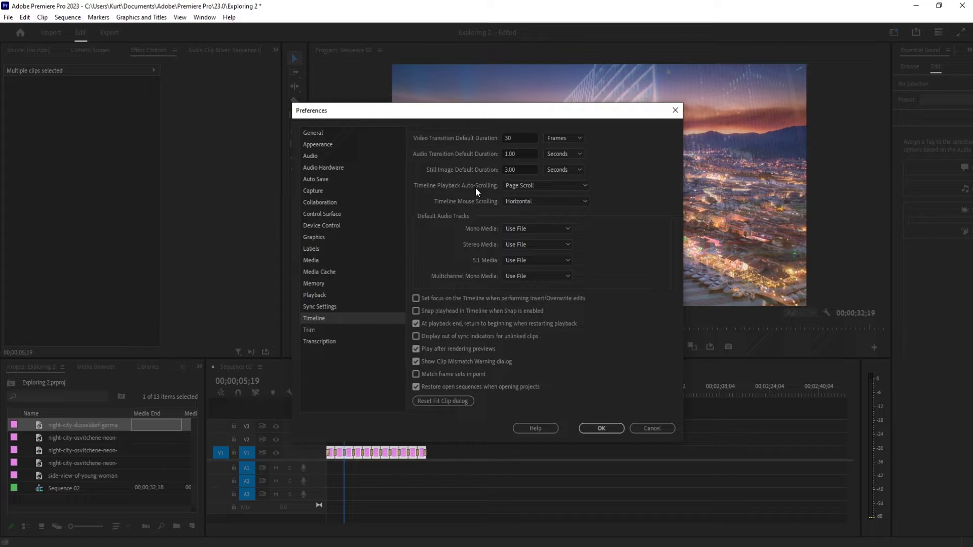
{"action": "left_click", "coordinate": [520, 175]}
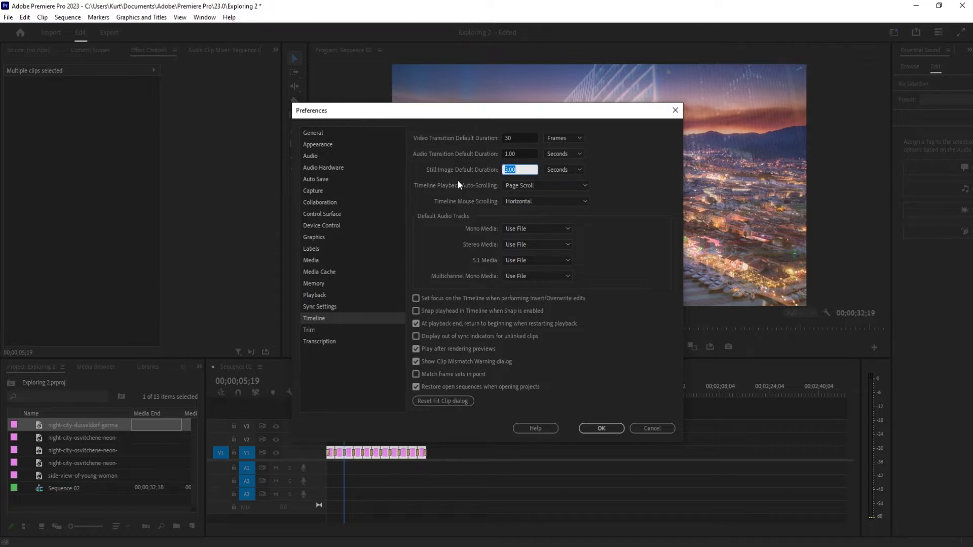
{"action": "left_click", "coordinate": [512, 168]}
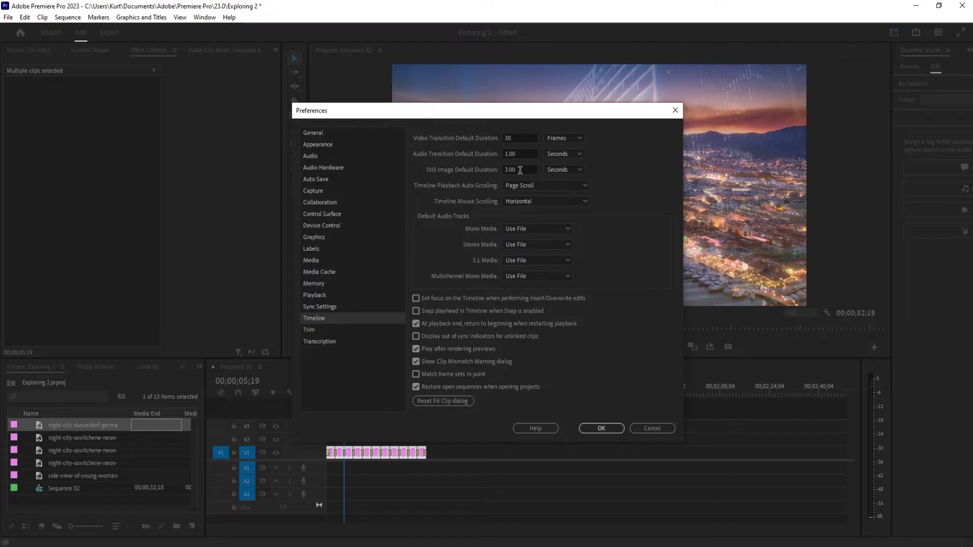
{"action": "left_click", "coordinate": [520, 170]}
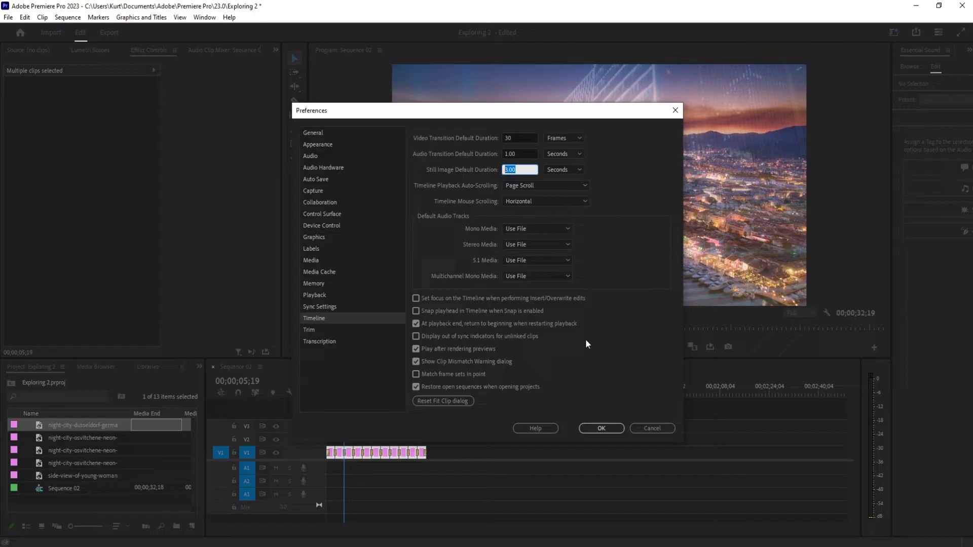
{"action": "left_click", "coordinate": [519, 168]}
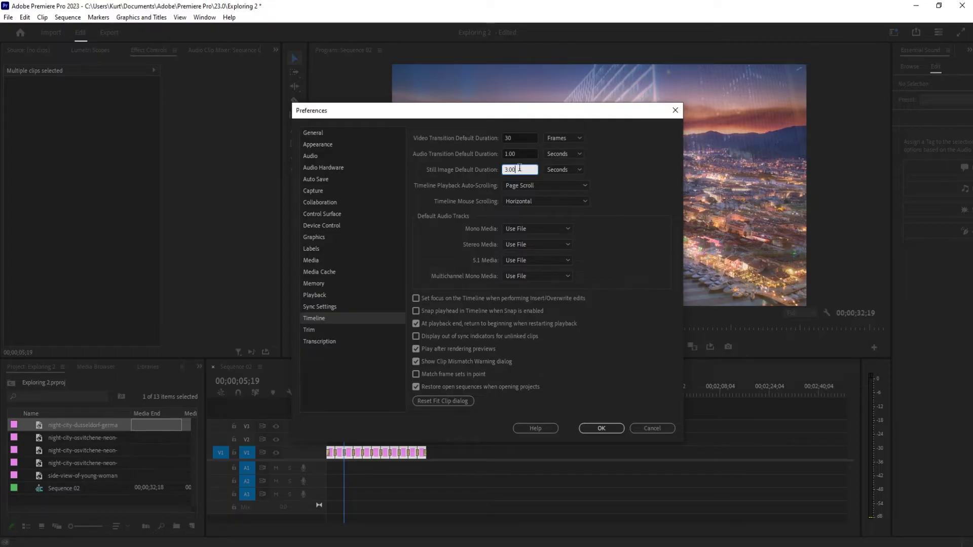
- Keep the video transition default duration at 30 frames and confirm the preferences
{"action": "left_click", "coordinate": [520, 138]}
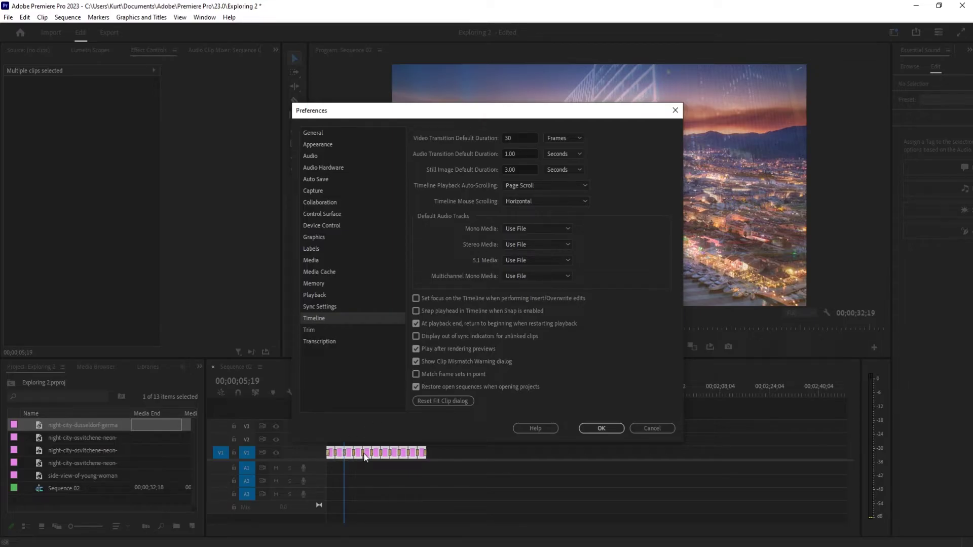
{"action": "left_click", "coordinate": [517, 133]}
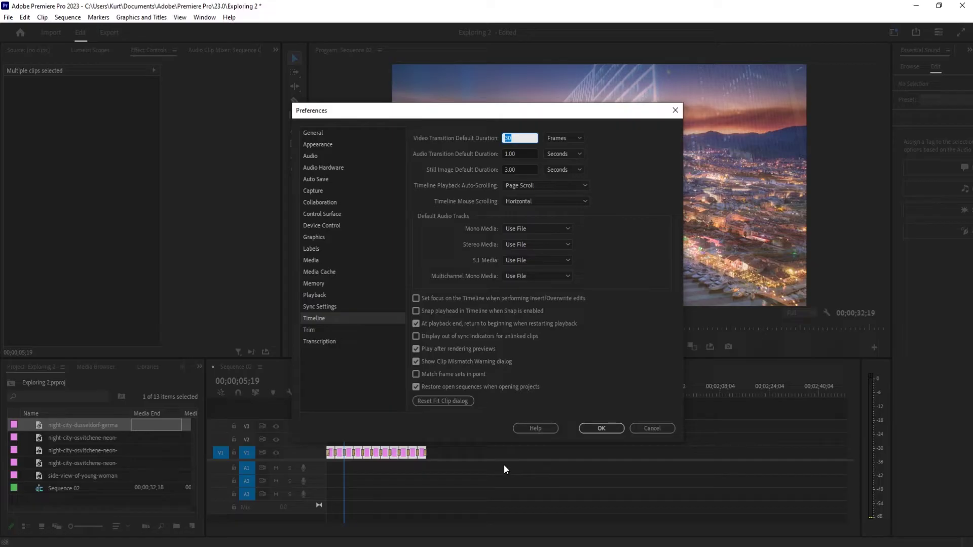
{"action": "left_click", "coordinate": [578, 136]}
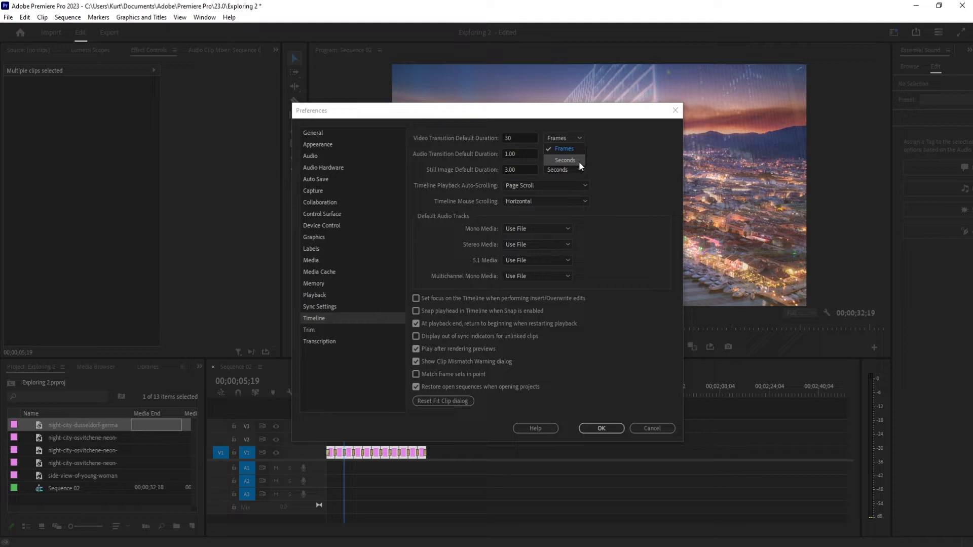
{"action": "left_click", "coordinate": [612, 137]}
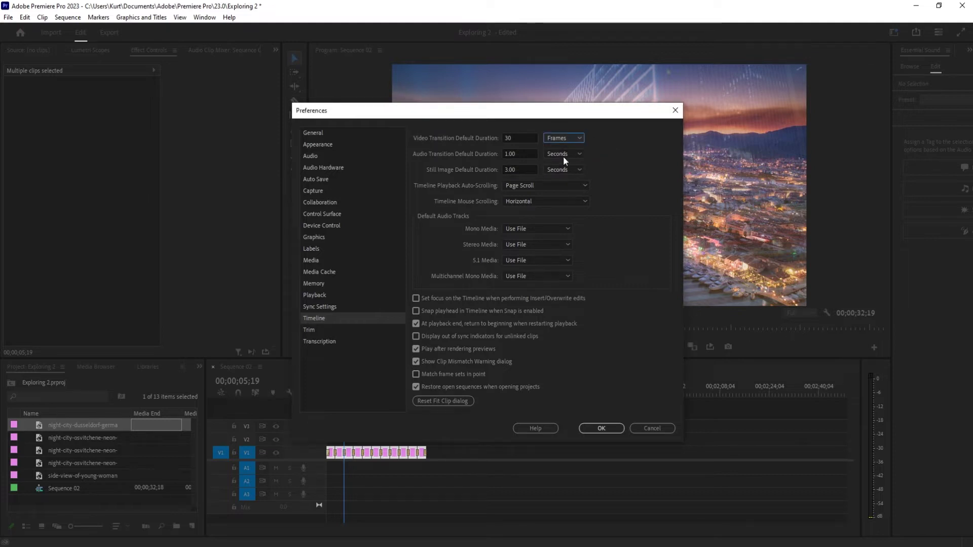
{"action": "left_click", "coordinate": [601, 428]}
- Delete all clips from V1 and close Sequence 02
{"action": "scroll", "coordinate": [96, 461], "scroll_direction": "up", "scroll_amount": 3}
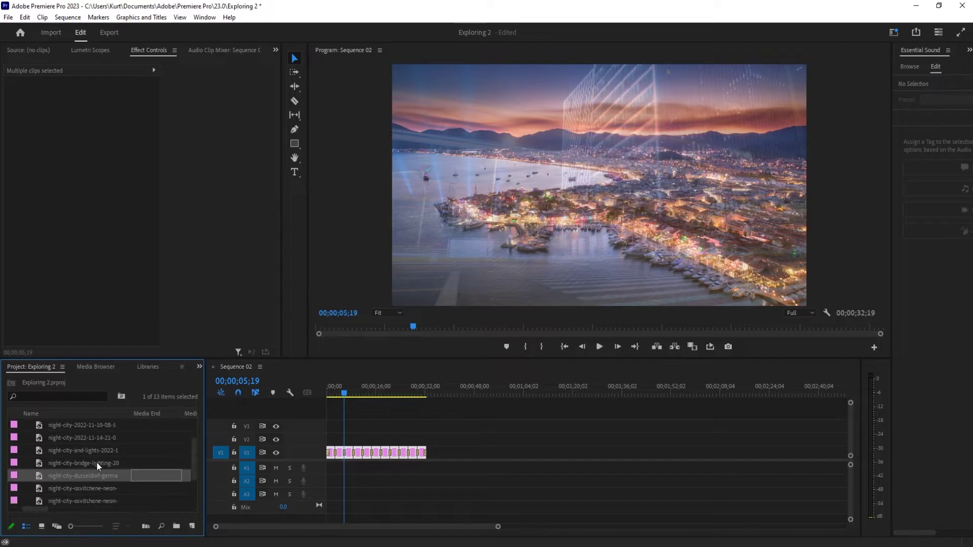
{"action": "scroll", "coordinate": [96, 465], "scroll_direction": "down", "scroll_amount": 2}
{"action": "scroll", "coordinate": [132, 446], "scroll_direction": "down", "scroll_amount": 1}
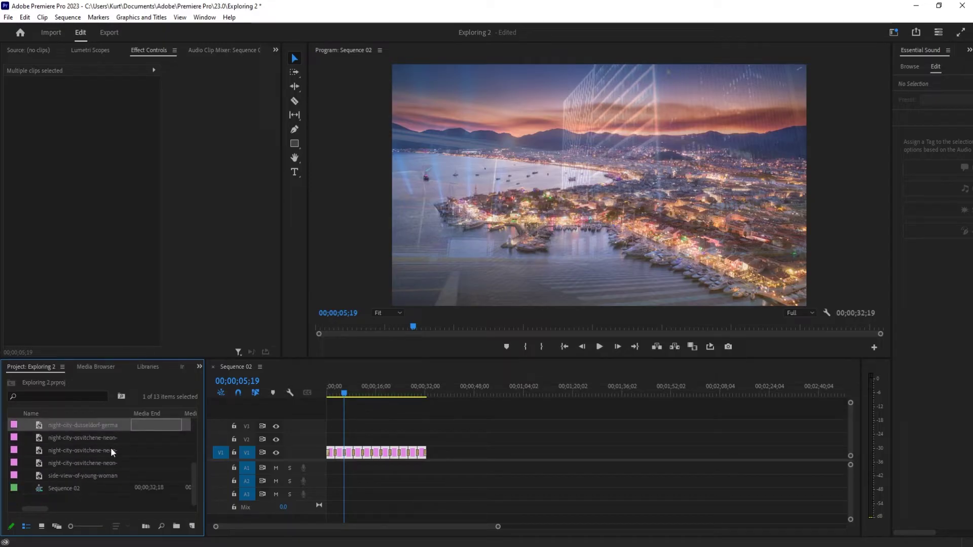
{"action": "left_click_drag", "start_coordinate": [507, 465], "coordinate": [304, 423]}
{"action": "key", "text": "Delete"}
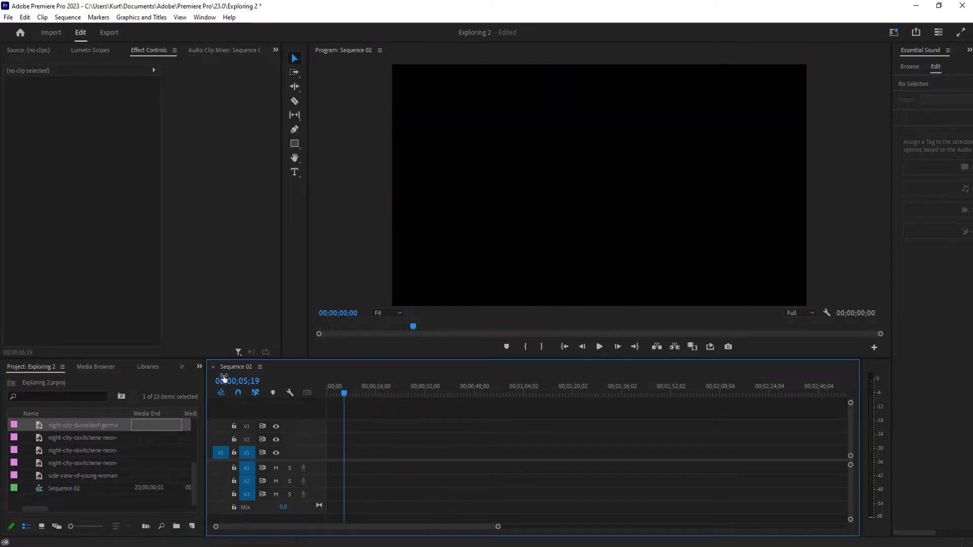
{"action": "left_click", "coordinate": [213, 367]}
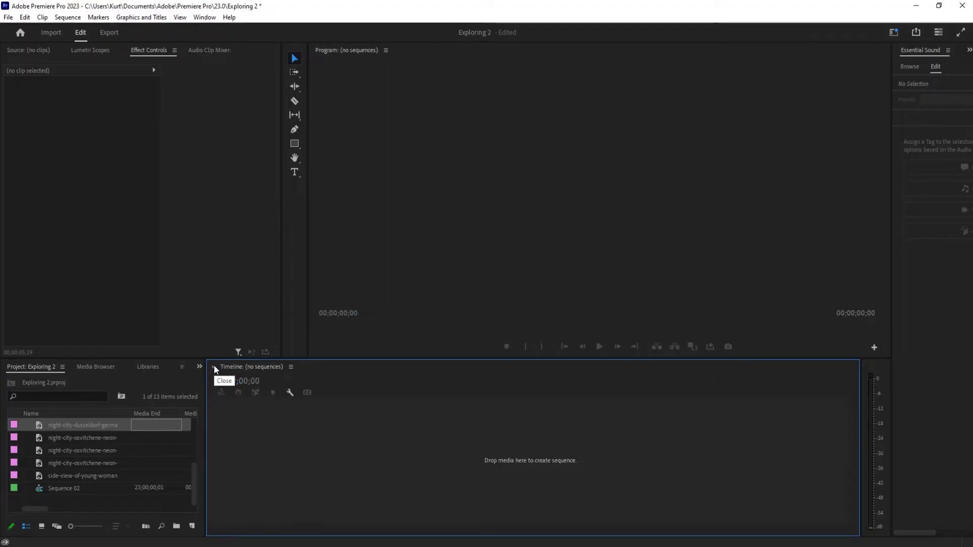
- Select the neon night-city stills and the side-view-of-young-woman image in the project list
{"action": "left_click", "coordinate": [92, 441]}
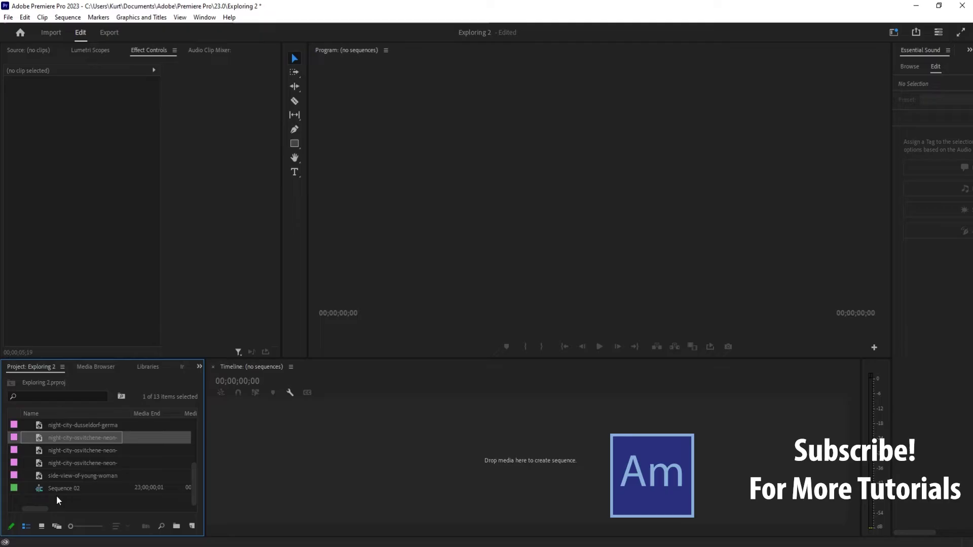
{"action": "left_click", "coordinate": [41, 504]}
{"action": "left_click_drag", "start_coordinate": [36, 507], "coordinate": [96, 510]}
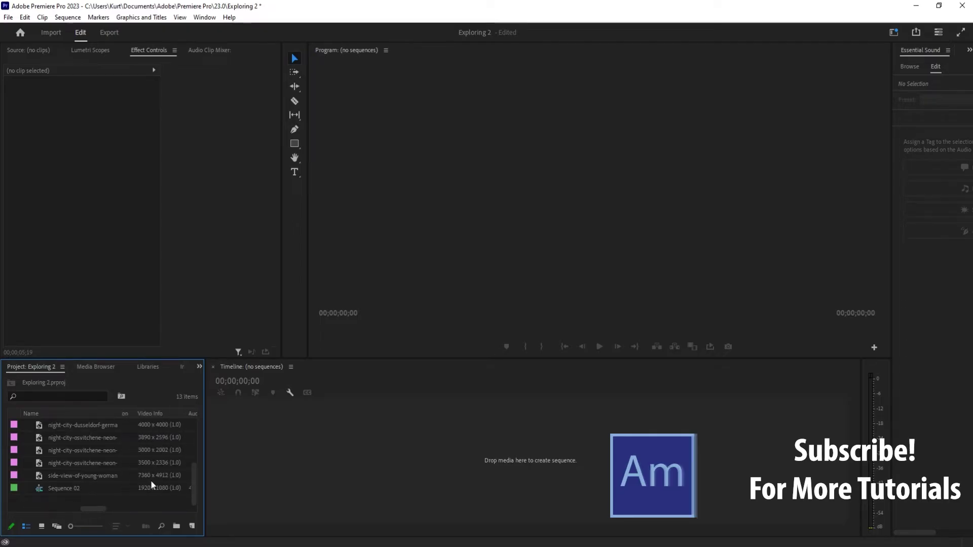
{"action": "left_click", "coordinate": [149, 426]}
{"action": "left_click", "coordinate": [151, 439]}
{"action": "left_click", "coordinate": [147, 450]}
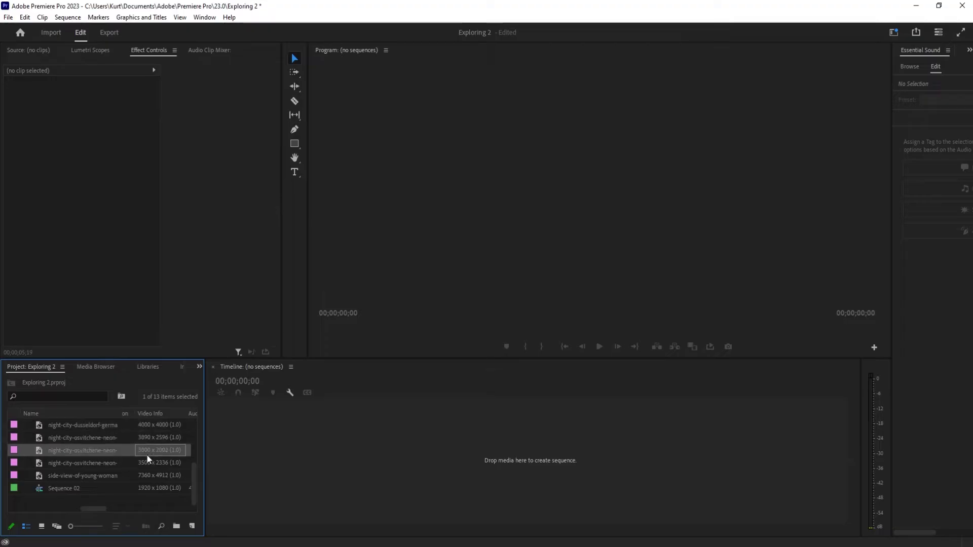
{"action": "left_click", "coordinate": [148, 476]}
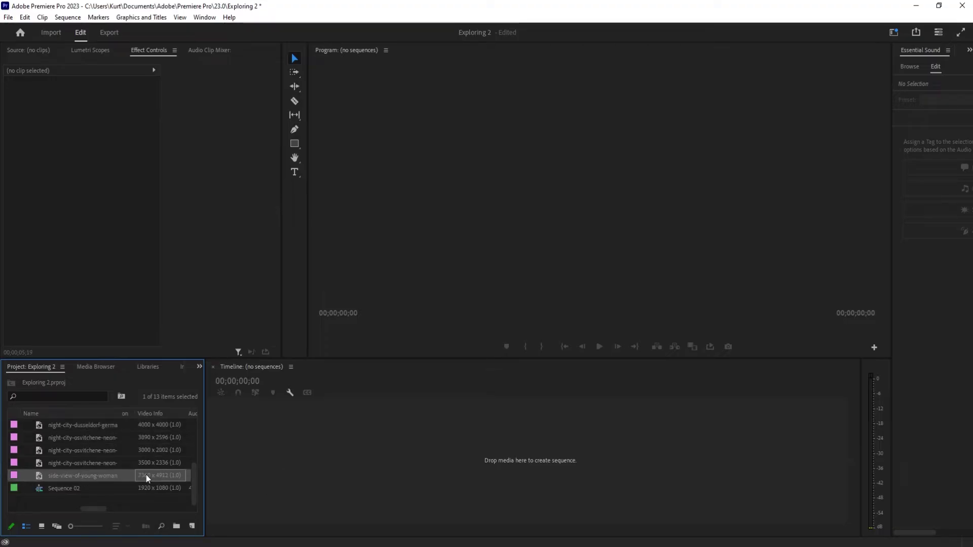
{"action": "left_click", "coordinate": [288, 464]}
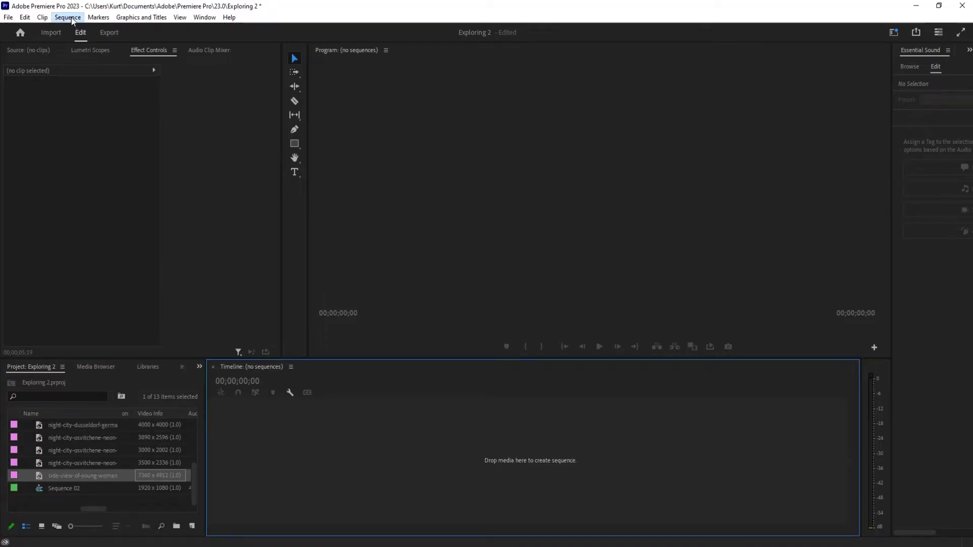
- Create Sequence 03 from the Digital SLR 1080p DSLR 1080p30 preset
{"action": "left_click", "coordinate": [67, 17]}
{"action": "mouse_move", "coordinate": [8, 17]}
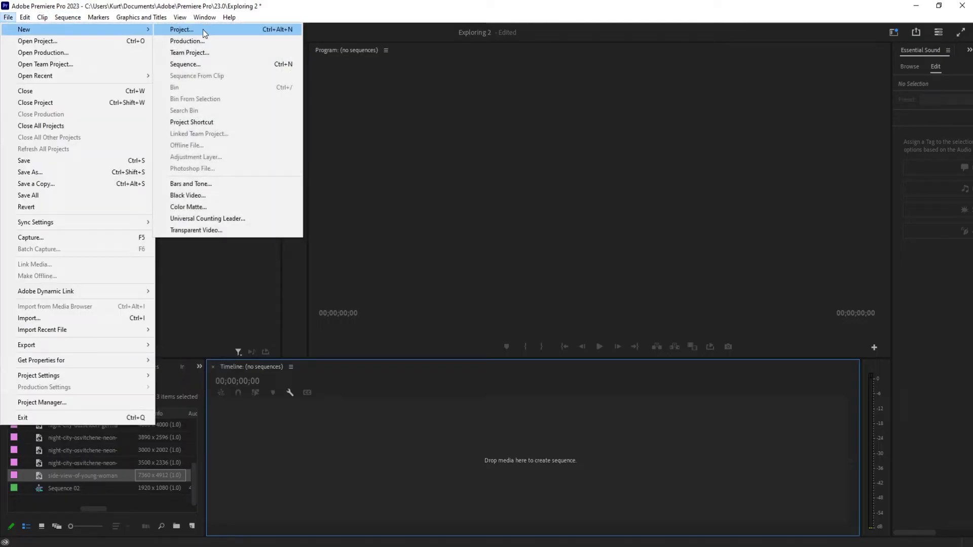
{"action": "left_click", "coordinate": [208, 64]}
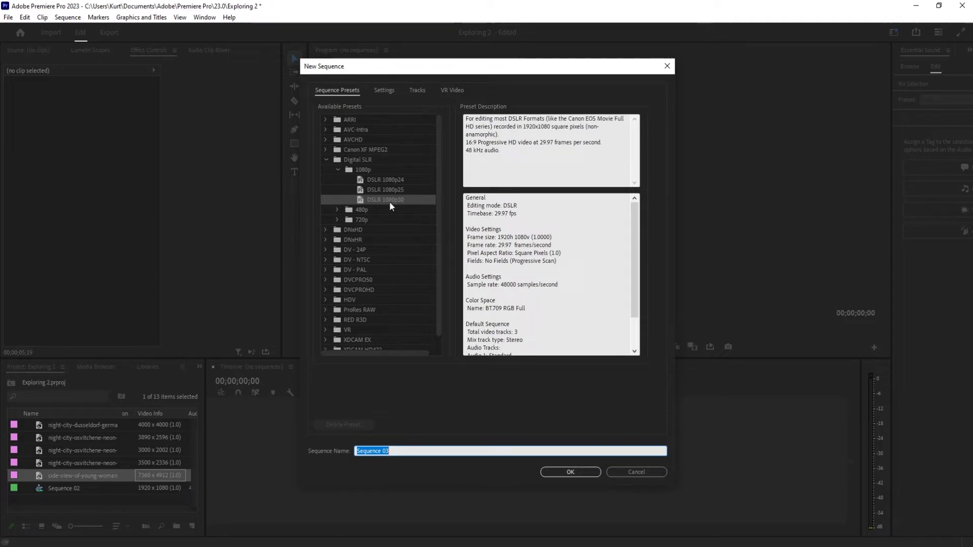
{"action": "left_click", "coordinate": [382, 90]}
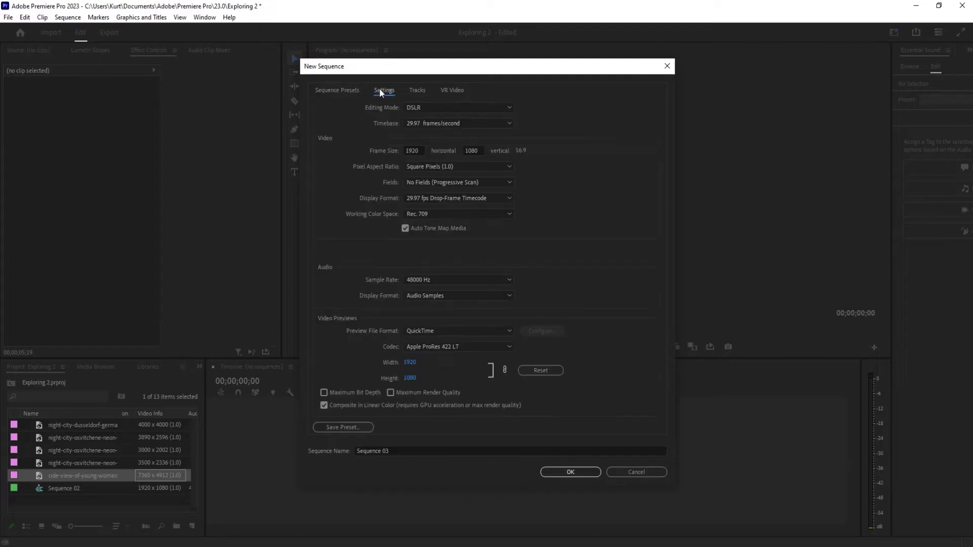
{"action": "left_click", "coordinate": [341, 91]}
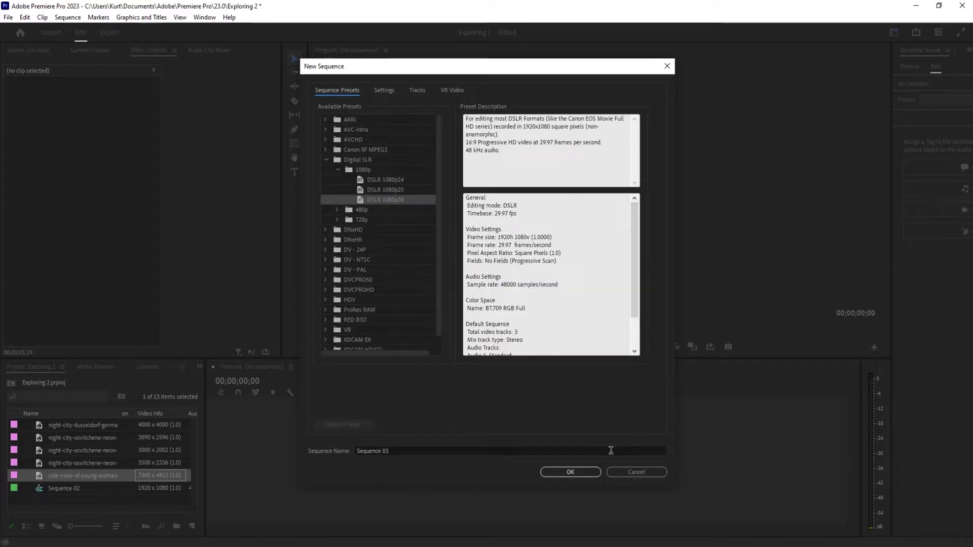
{"action": "left_click", "coordinate": [570, 472]}
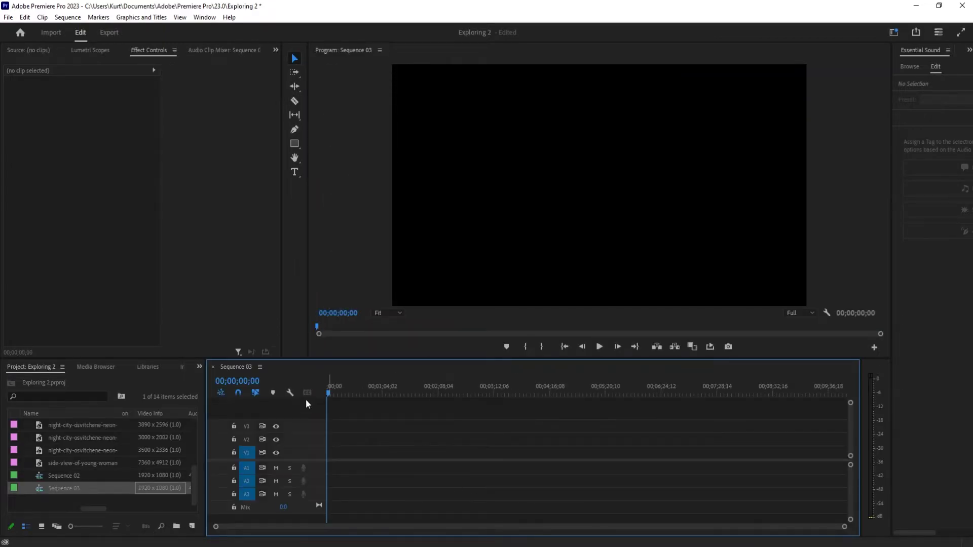
- Select stills in the project bin, ending on the side-view-of-young-woman image
{"action": "left_click", "coordinate": [84, 459]}
{"action": "scroll", "coordinate": [117, 454], "scroll_direction": "up", "scroll_amount": 2}
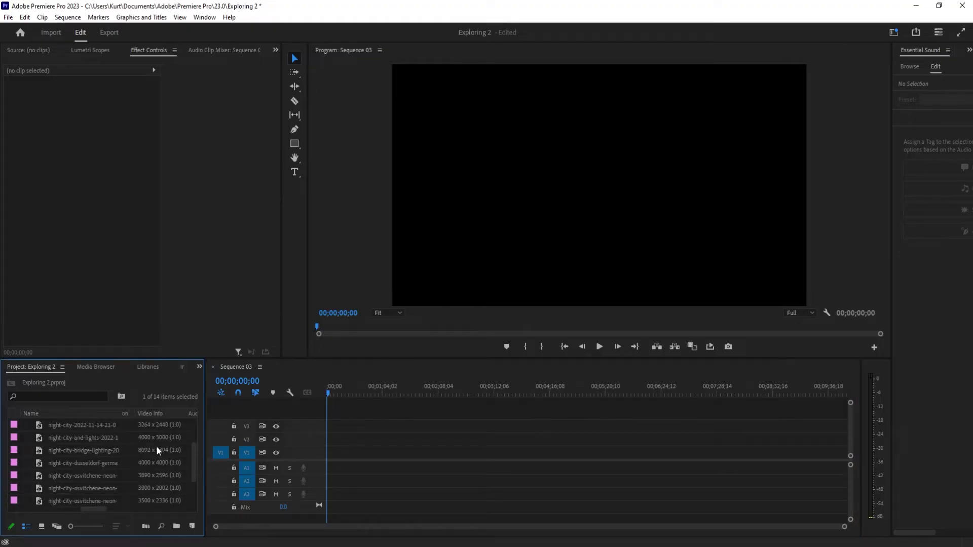
{"action": "scroll", "coordinate": [156, 446], "scroll_direction": "down", "scroll_amount": 2}
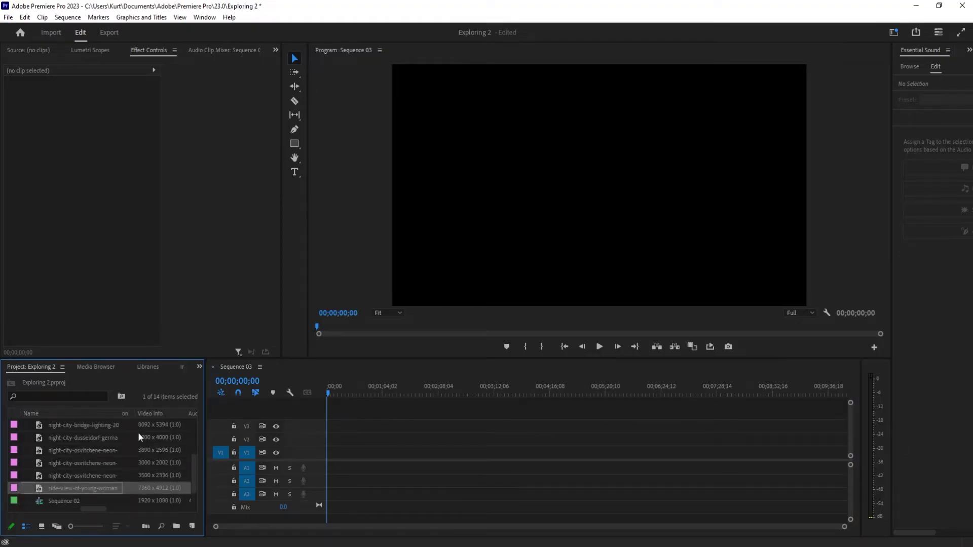
{"action": "scroll", "coordinate": [101, 486], "scroll_direction": "up", "scroll_amount": 3}
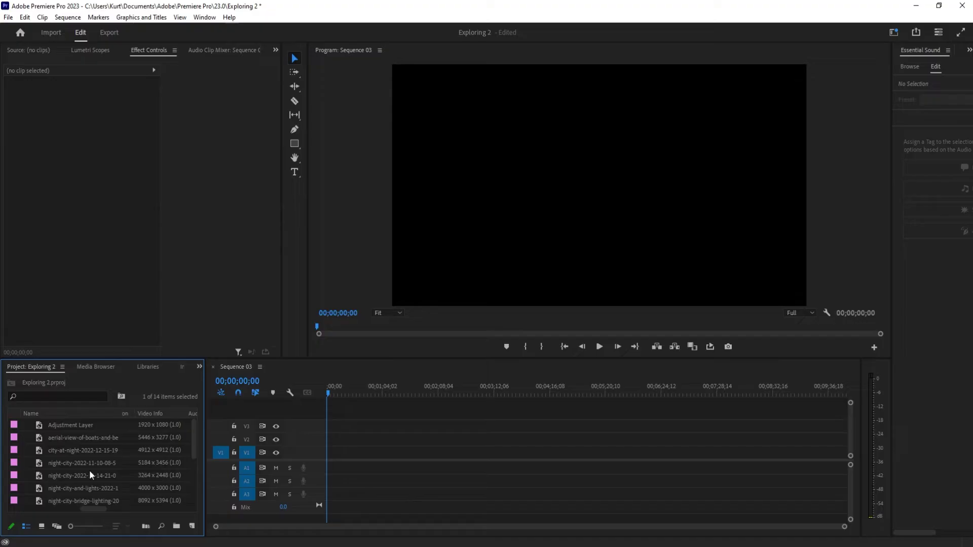
{"action": "left_click", "coordinate": [87, 439], "text": "shift"}
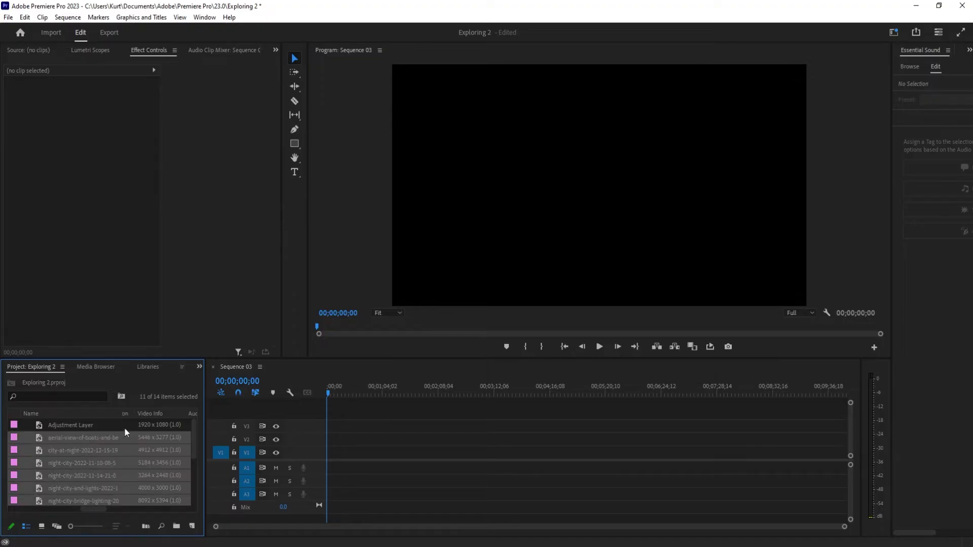
{"action": "scroll", "coordinate": [96, 442], "scroll_direction": "down", "scroll_amount": 3}
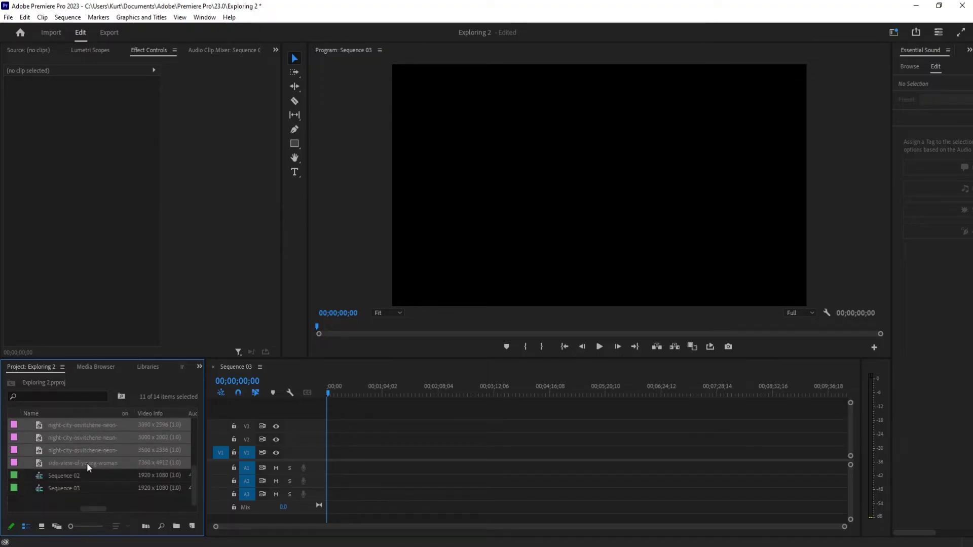
{"action": "scroll", "coordinate": [81, 469], "scroll_direction": "up", "scroll_amount": 1}
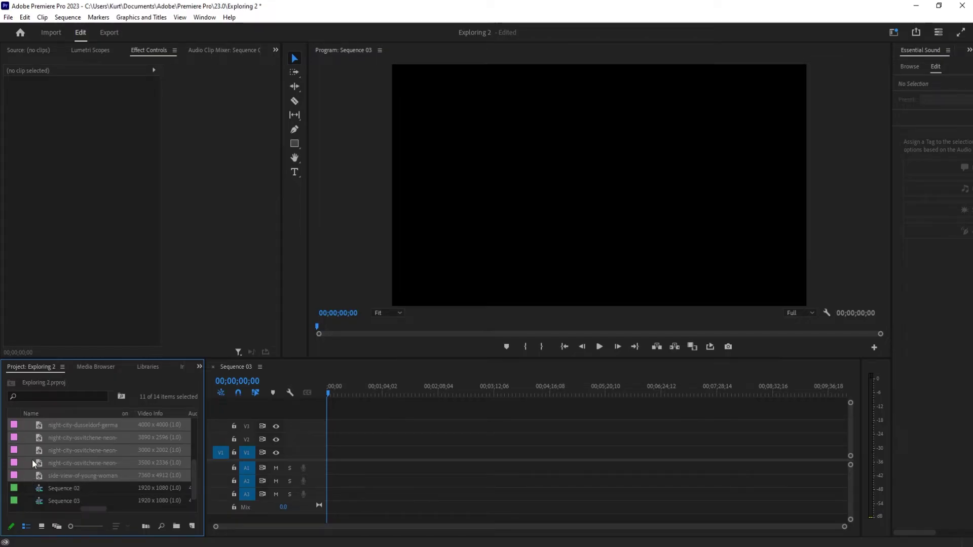
{"action": "left_click", "coordinate": [84, 427]}
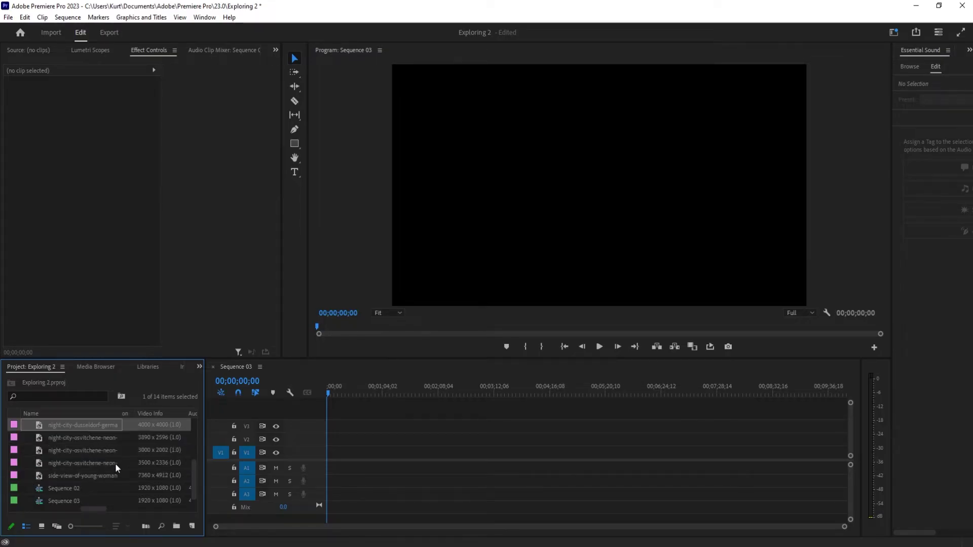
{"action": "scroll", "coordinate": [119, 460], "scroll_direction": "down", "scroll_amount": 1}
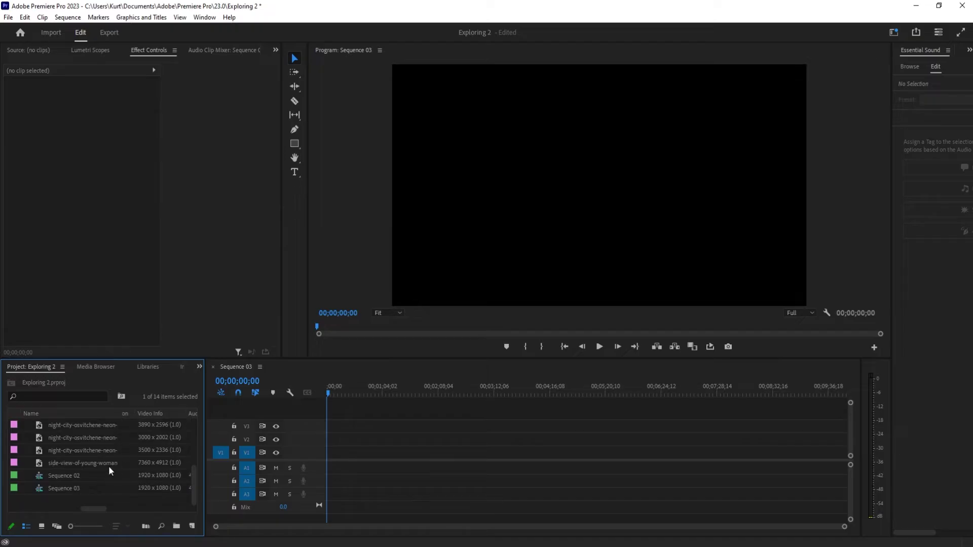
{"action": "left_click", "coordinate": [108, 463]}
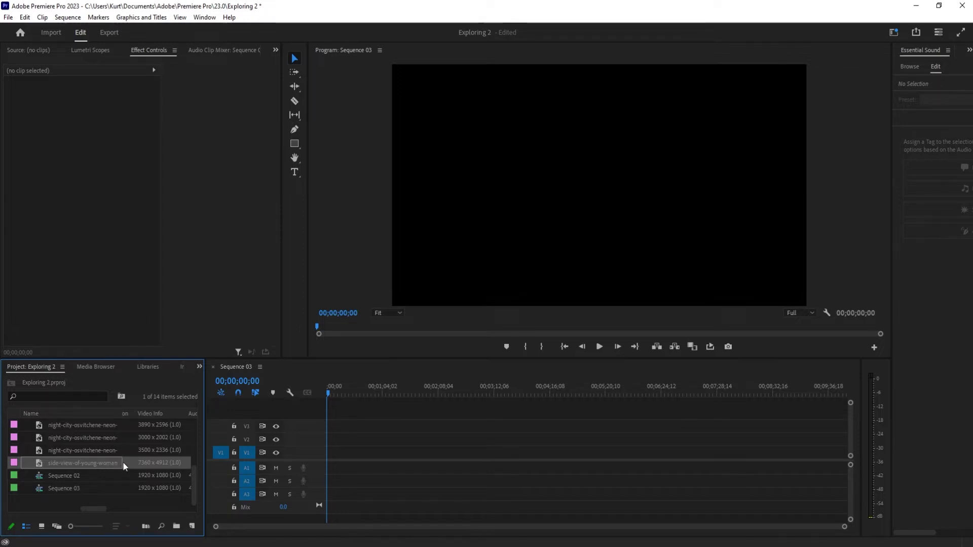
{"action": "left_click", "coordinate": [68, 439], "text": "ctrl"}
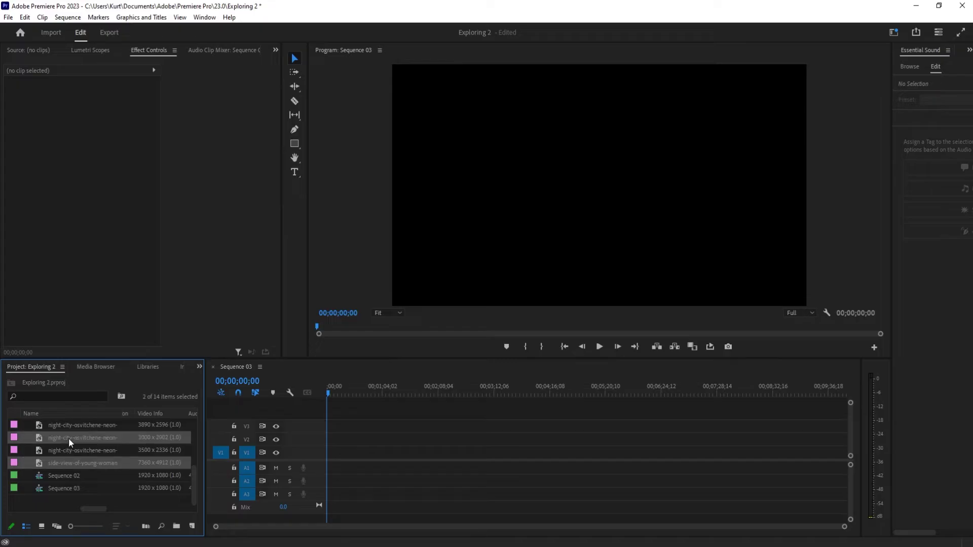
{"action": "left_click", "coordinate": [78, 449], "text": "ctrl"}
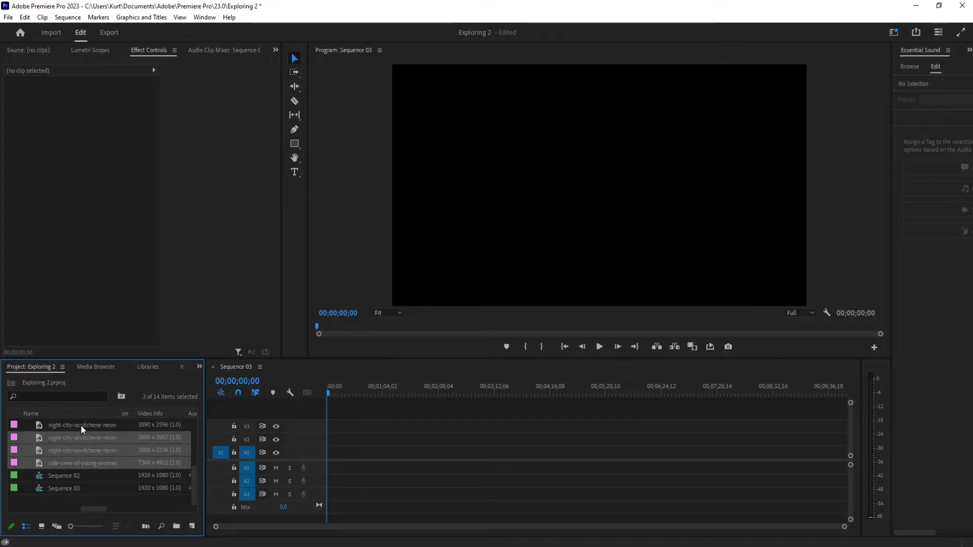
{"action": "left_click", "coordinate": [81, 425], "text": "ctrl"}
{"action": "scroll", "coordinate": [96, 461], "scroll_direction": "up", "scroll_amount": 1}
{"action": "left_click_drag", "start_coordinate": [96, 461], "coordinate": [332, 453]}
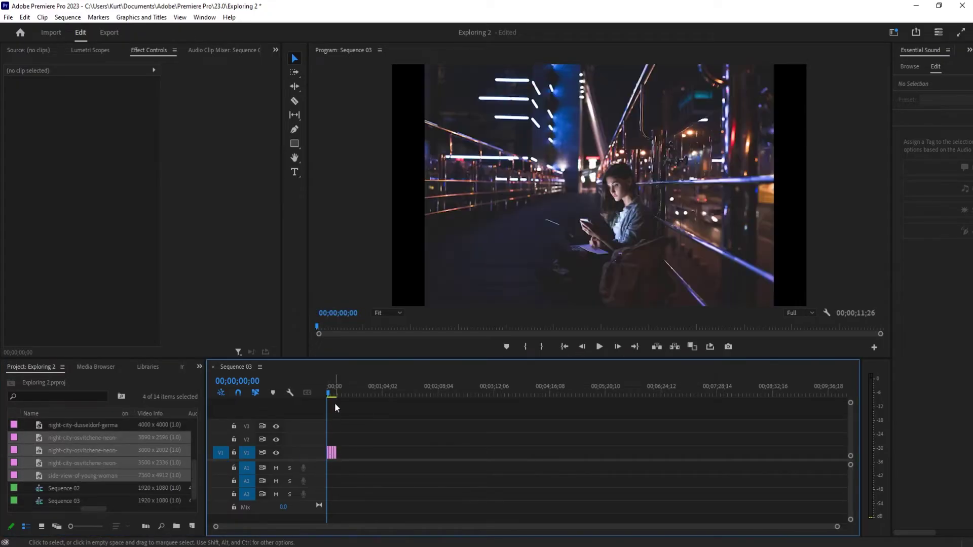
{"action": "left_click", "coordinate": [599, 346]}
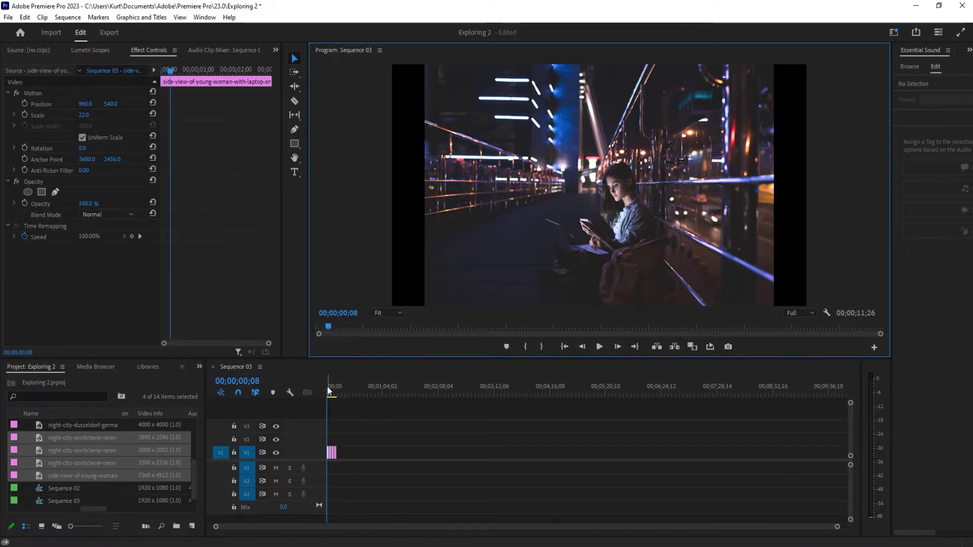
{"action": "left_click_drag", "start_coordinate": [330, 393], "coordinate": [339, 396]}
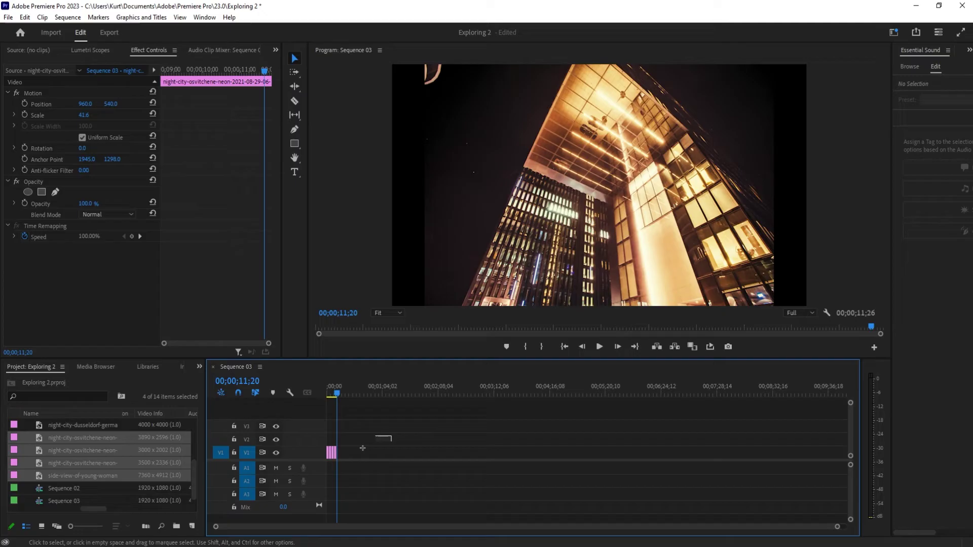
{"action": "left_click", "coordinate": [316, 481]}
{"action": "key", "text": "ctrl+z"}
{"action": "left_click", "coordinate": [88, 451]}
{"action": "left_click", "coordinate": [102, 475]}
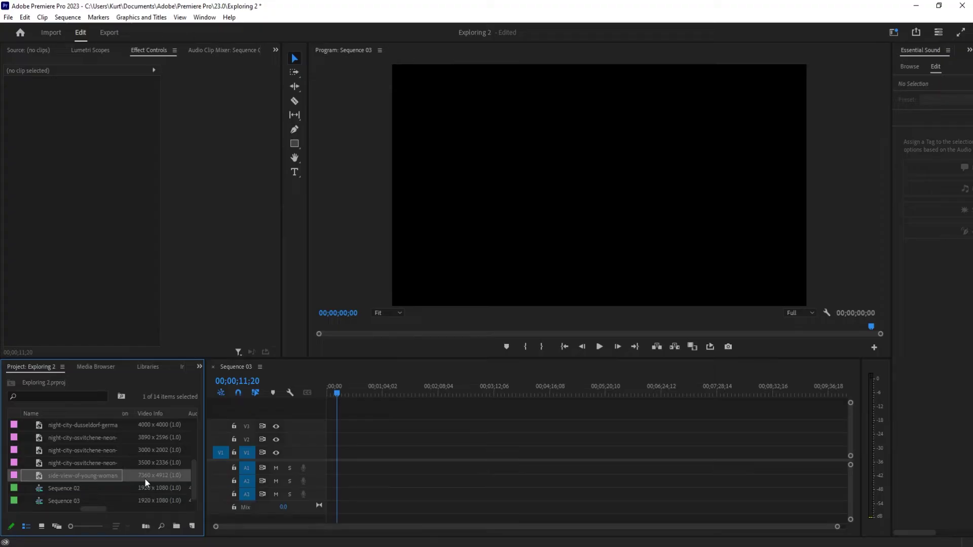
- Place the eleven stills from the aerial-view row onward at the start of V1
{"action": "scroll", "coordinate": [90, 457], "scroll_direction": "up", "scroll_amount": 3}
{"action": "scroll", "coordinate": [90, 456], "scroll_direction": "up", "scroll_amount": 1}
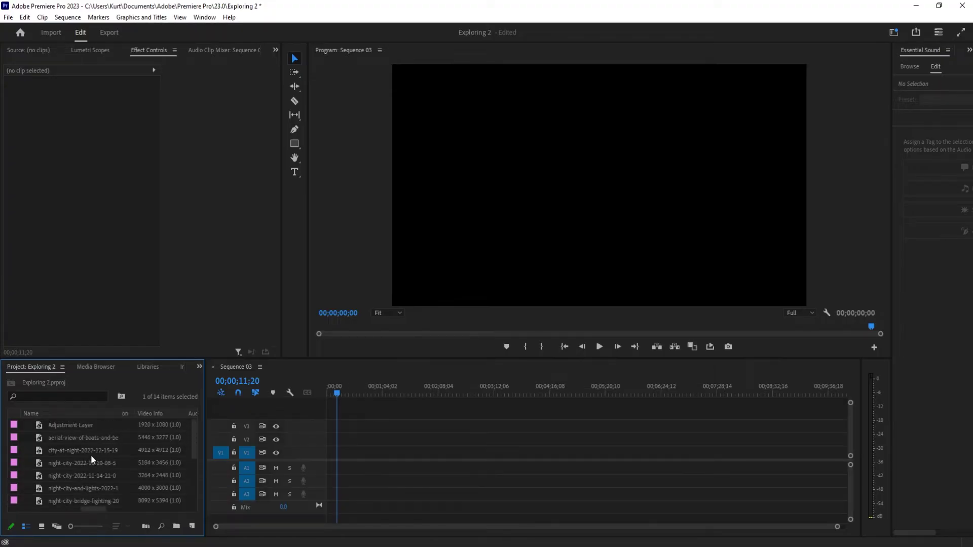
{"action": "left_click", "coordinate": [54, 438], "text": "shift"}
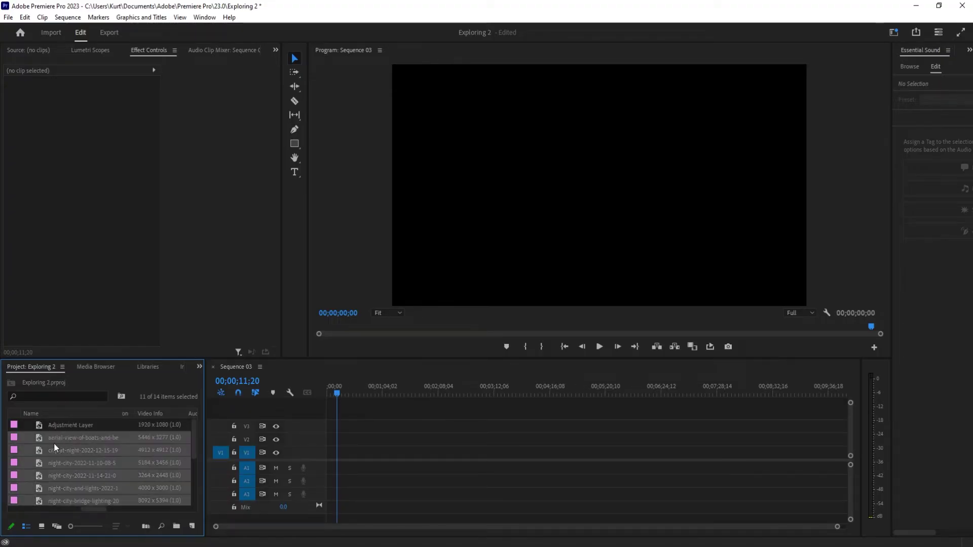
{"action": "left_click_drag", "start_coordinate": [55, 439], "coordinate": [328, 450]}
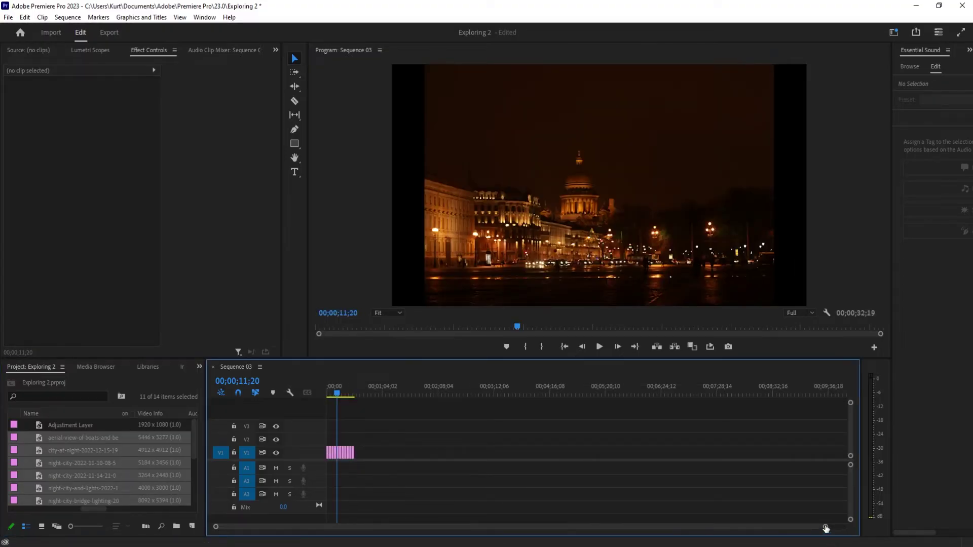
- Fit the timeline view and scrub the opening seconds from the sequence start
{"action": "left_click_drag", "start_coordinate": [826, 529], "coordinate": [400, 527]}
{"action": "key", "text": "Home"}
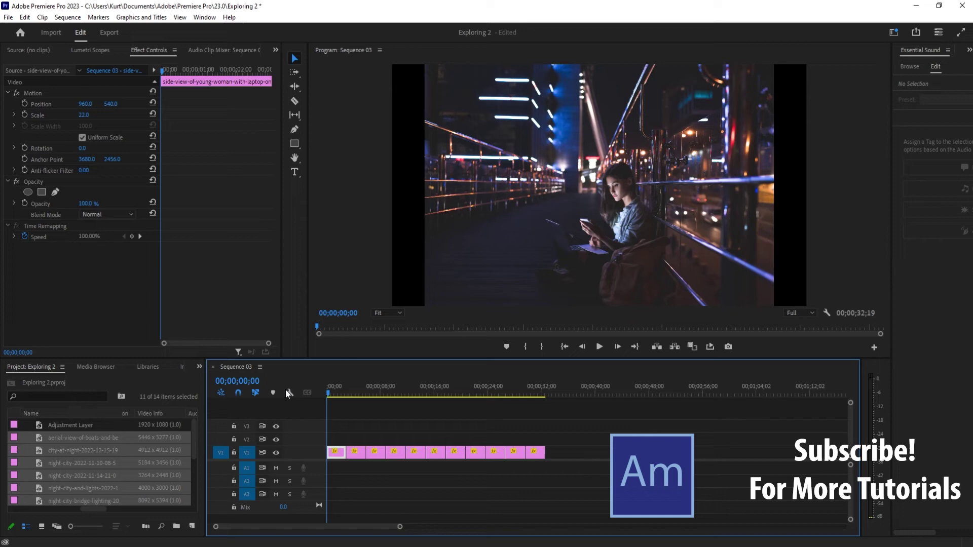
{"action": "left_click_drag", "start_coordinate": [328, 392], "coordinate": [294, 382]}
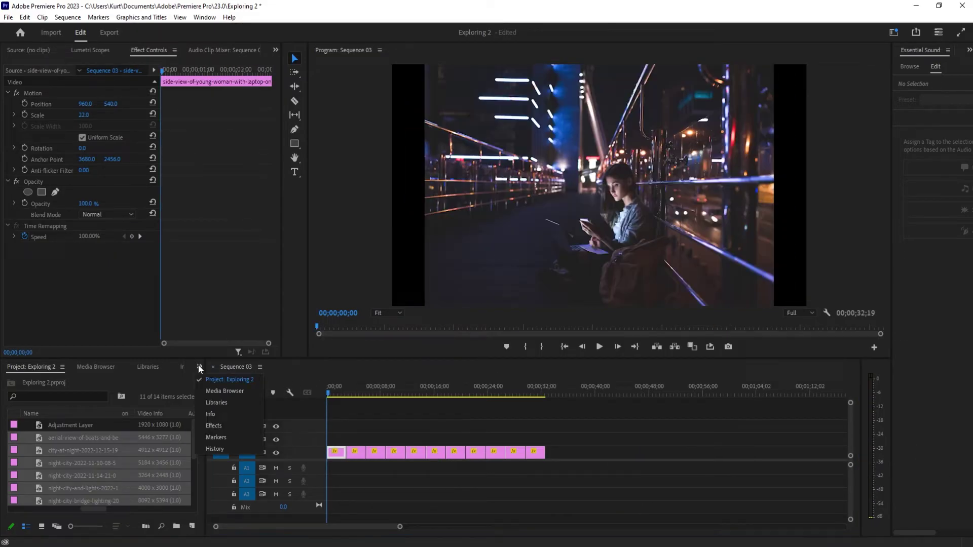
- Set Cross Dissolve under Video Transitions > Dissolve as the default transition
{"action": "left_click", "coordinate": [230, 424]}
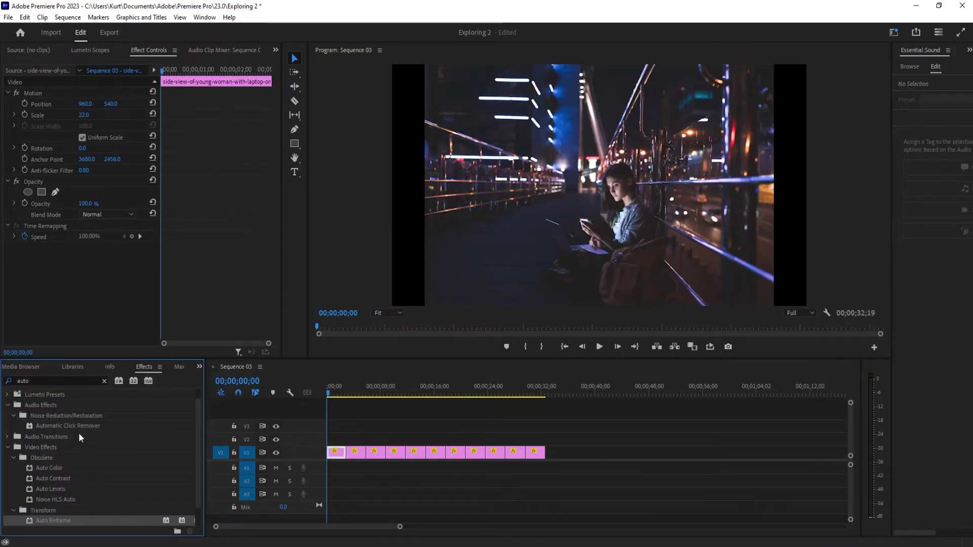
{"action": "left_click", "coordinate": [103, 380]}
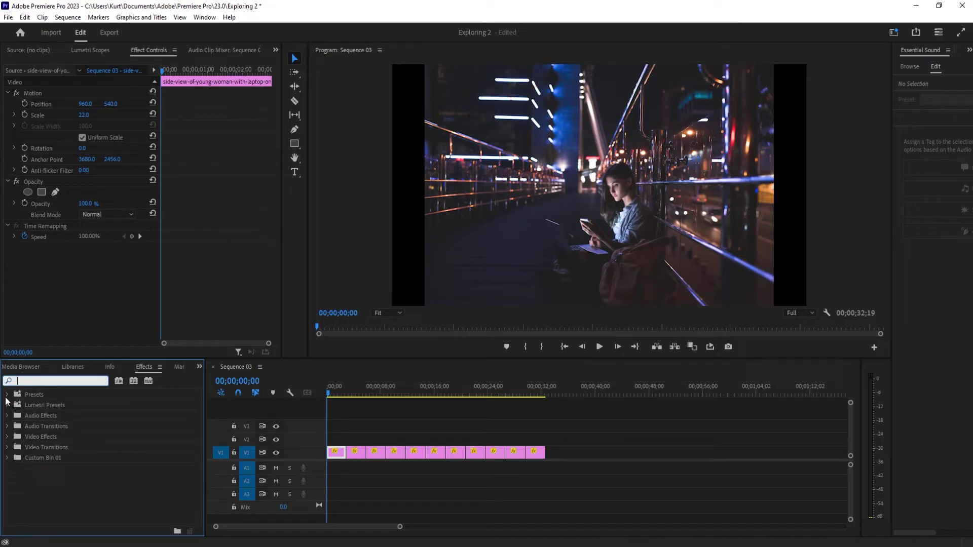
{"action": "left_click", "coordinate": [7, 447]}
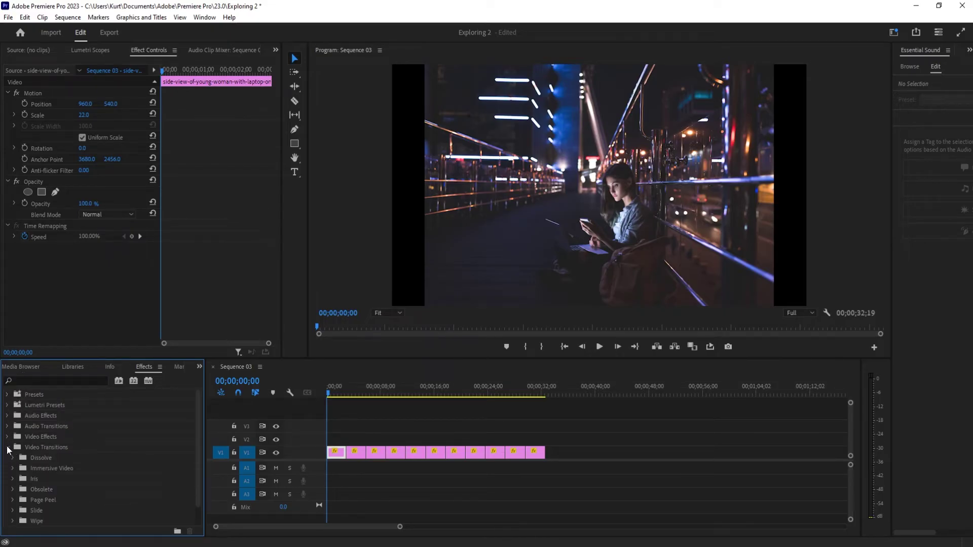
{"action": "scroll", "coordinate": [8, 448], "scroll_direction": "down", "scroll_amount": 2}
{"action": "left_click", "coordinate": [13, 438]}
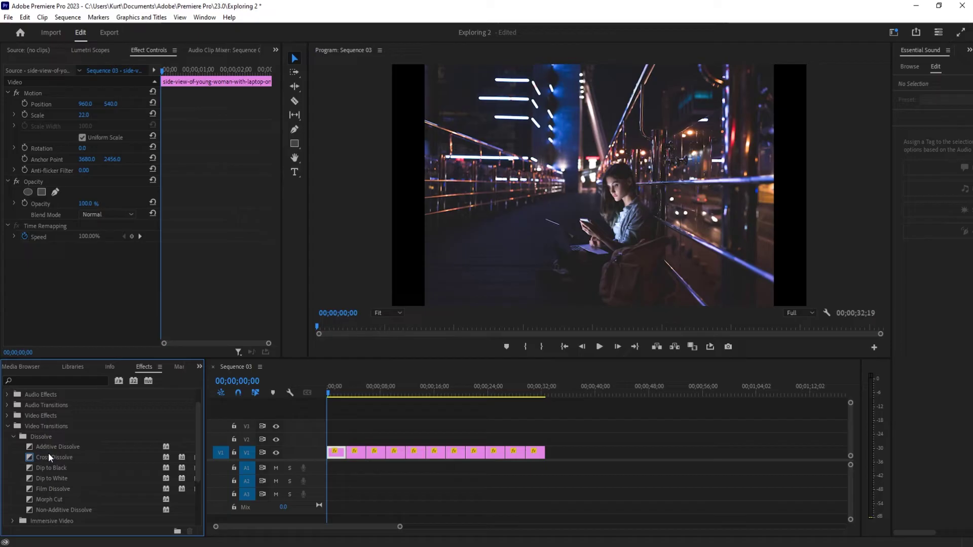
{"action": "right_click", "coordinate": [60, 459]}
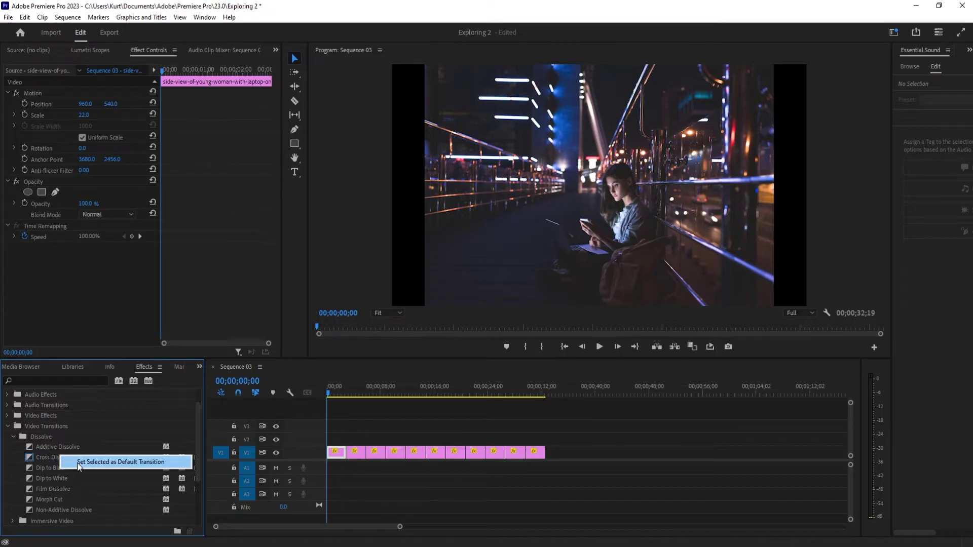
{"action": "left_click", "coordinate": [102, 462]}
- Apply the default Cross Dissolve between all eleven V1 stills and play the sequence
{"action": "left_click", "coordinate": [582, 482]}
{"action": "key", "text": "ctrl+a"}
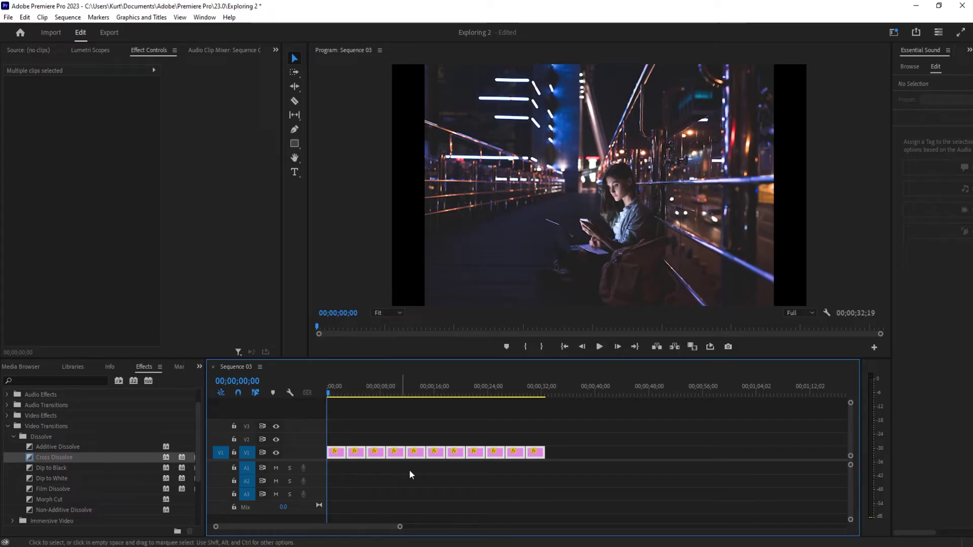
{"action": "key", "text": "ctrl+d"}
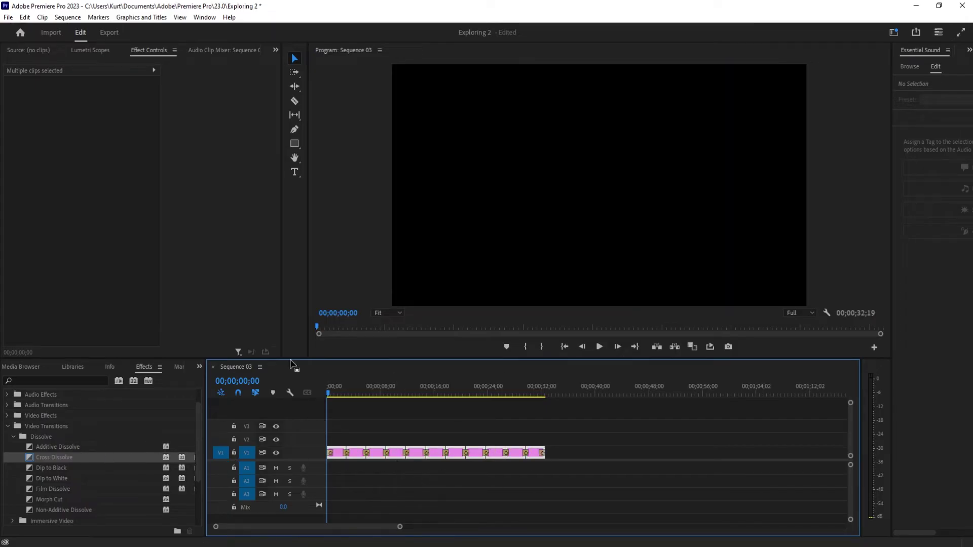
{"action": "left_click", "coordinate": [43, 18]}
{"action": "mouse_move", "coordinate": [68, 17]}
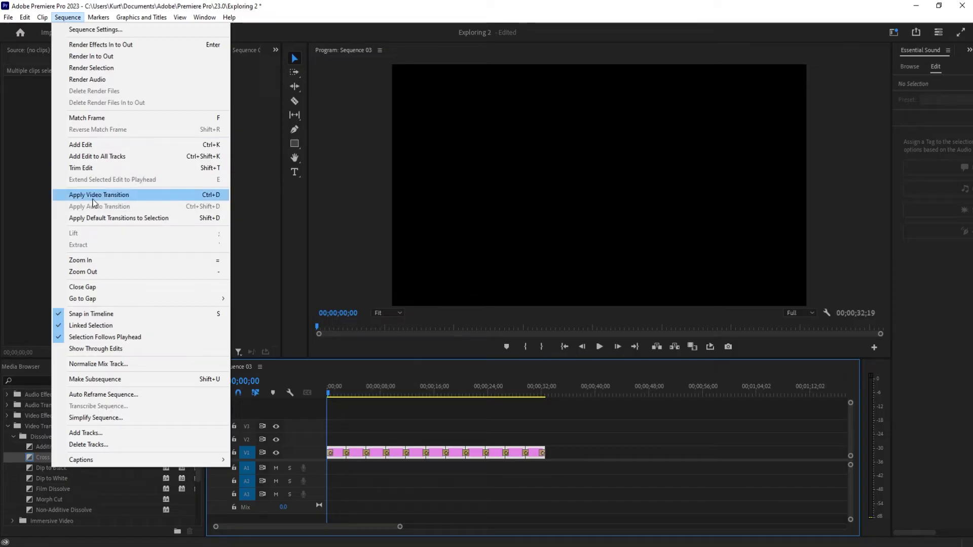
{"action": "left_click", "coordinate": [575, 437]}
{"action": "key", "text": "space"}
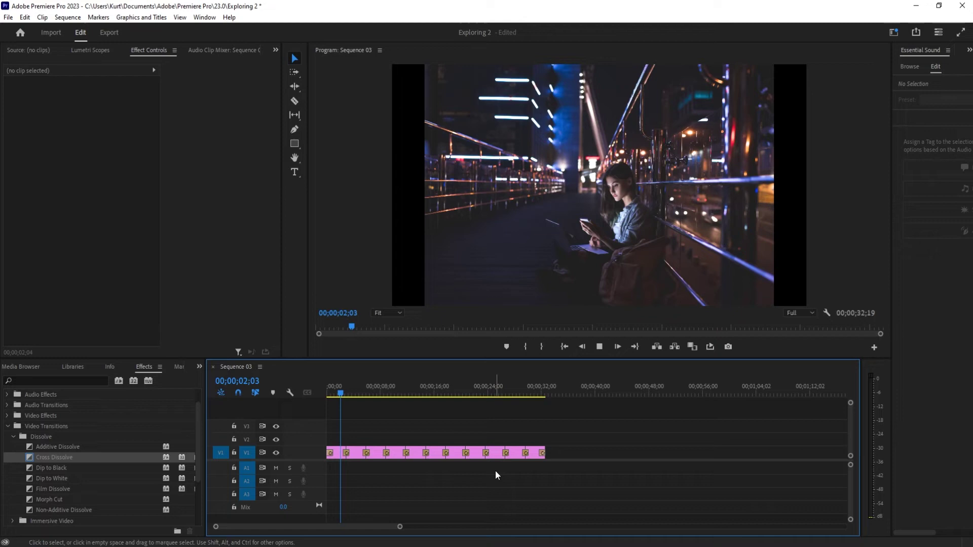
- Stop playback and set Dip to White as the default transition
{"action": "key", "text": "space"}
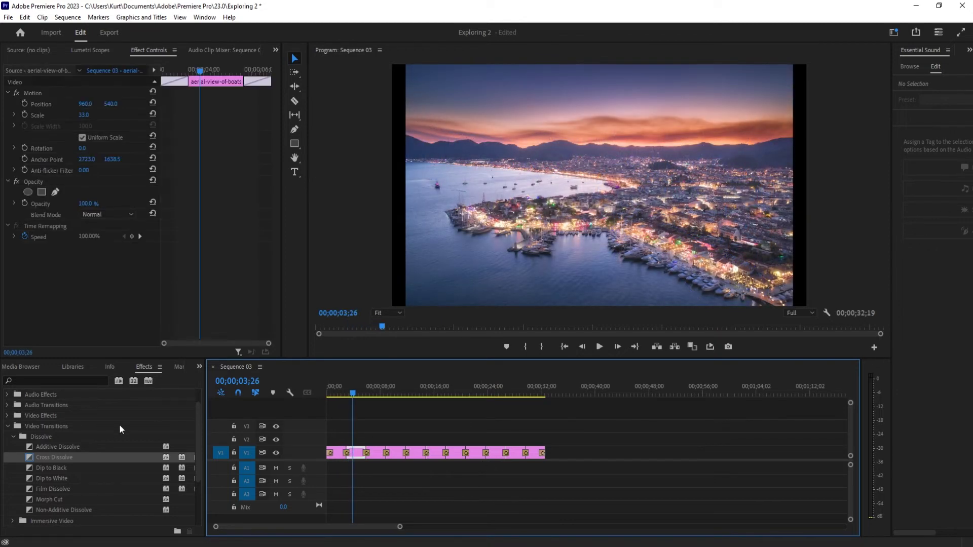
{"action": "right_click", "coordinate": [61, 488]}
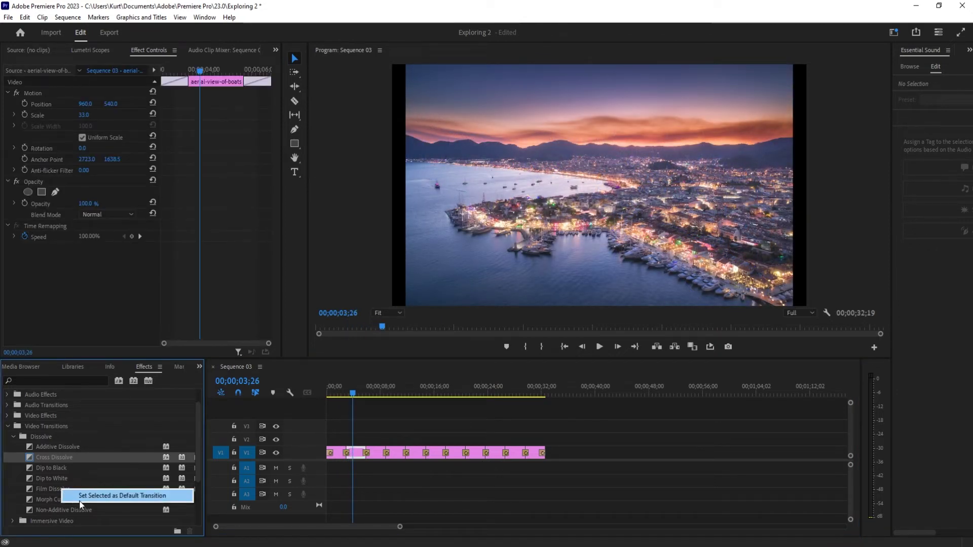
{"action": "left_click", "coordinate": [72, 444]}
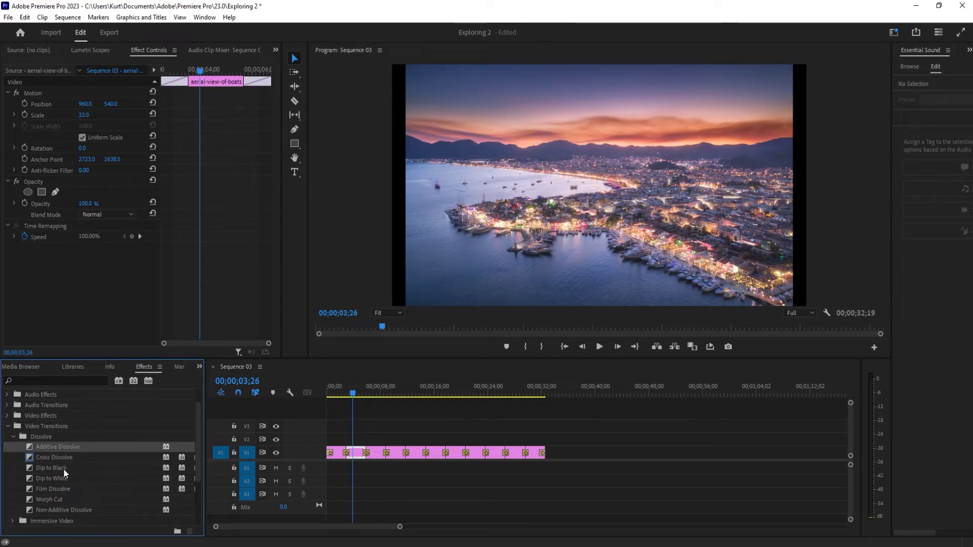
{"action": "right_click", "coordinate": [65, 477]}
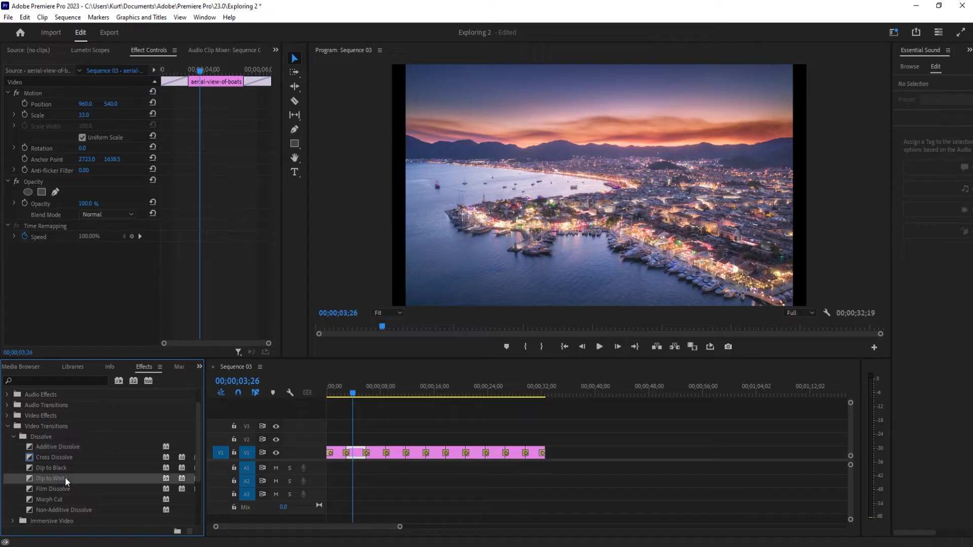
{"action": "left_click", "coordinate": [137, 486]}
- Apply Dip to White to every V1 edit and preview the result
{"action": "left_click_drag", "start_coordinate": [685, 500], "coordinate": [299, 433]}
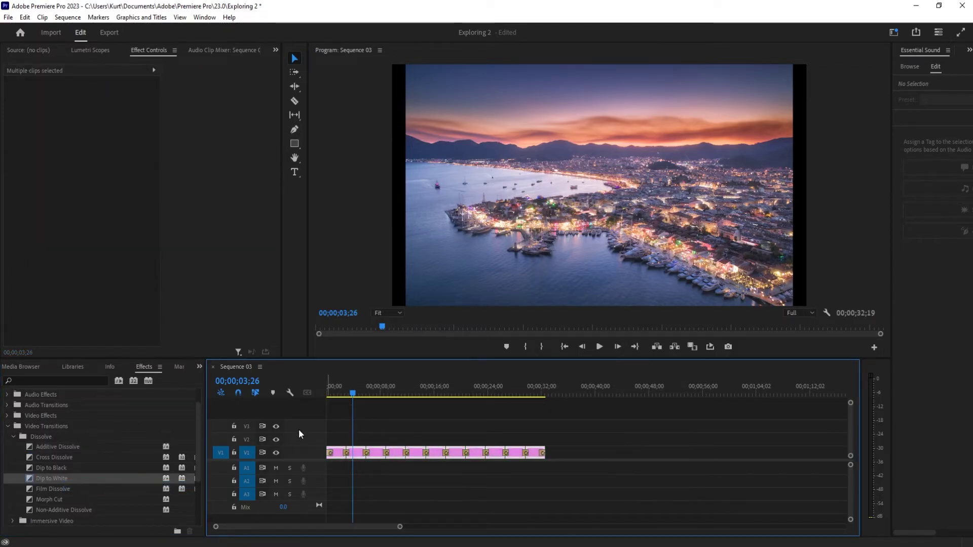
{"action": "key", "text": "ctrl+d"}
{"action": "key", "text": "space"}
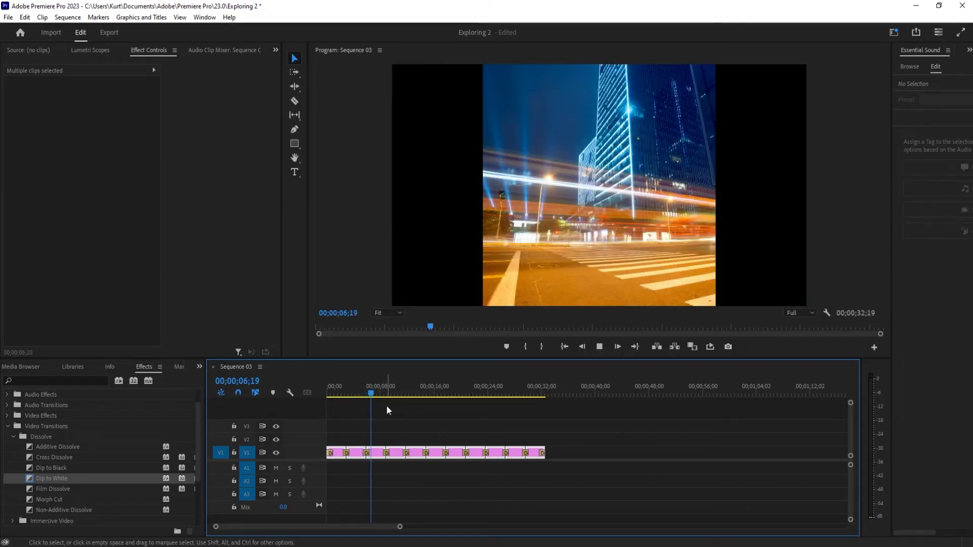
{"action": "key", "text": "space"}
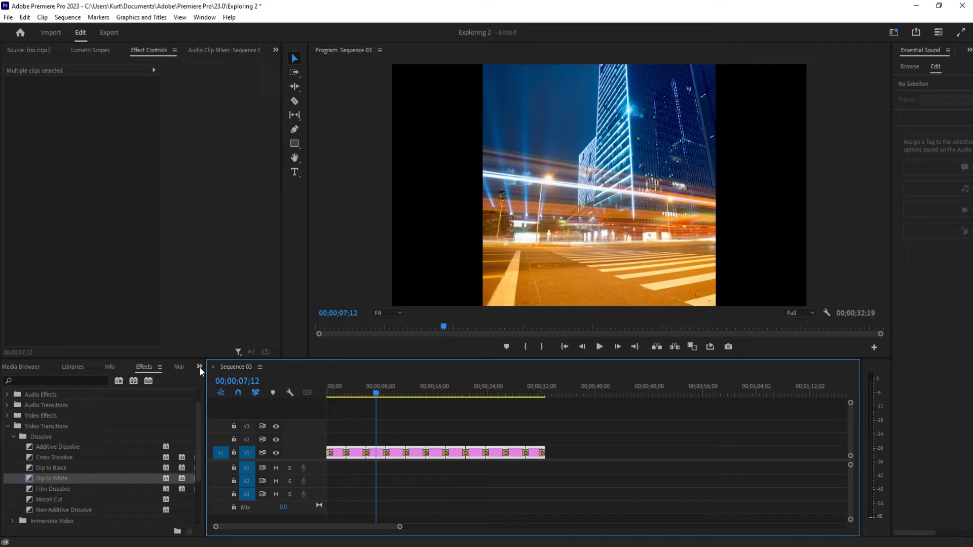
- Search the effects for 'auto' and drop Auto Reframe onto all eleven V1 stills
{"action": "left_click", "coordinate": [62, 380]}
{"action": "type", "text": "auto-"}
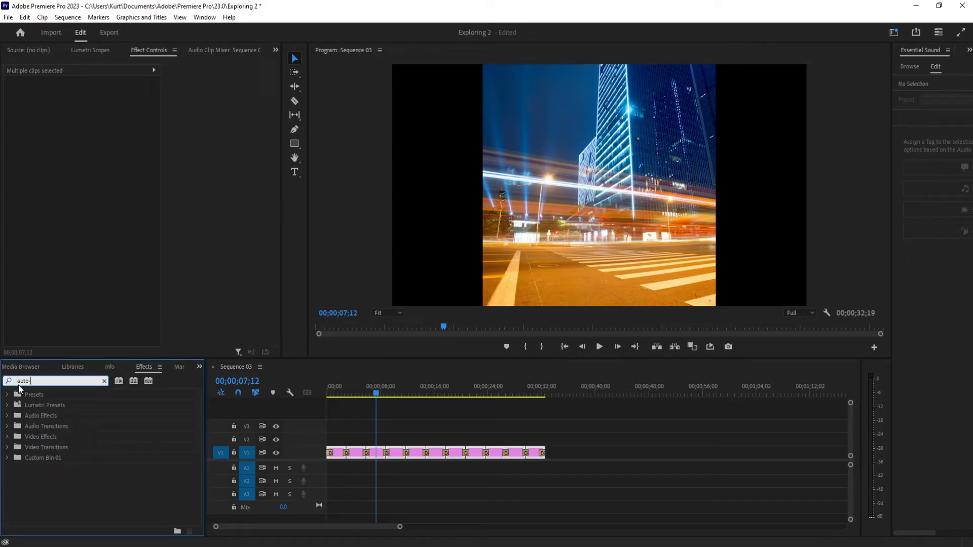
{"action": "key", "text": "BackSpace"}
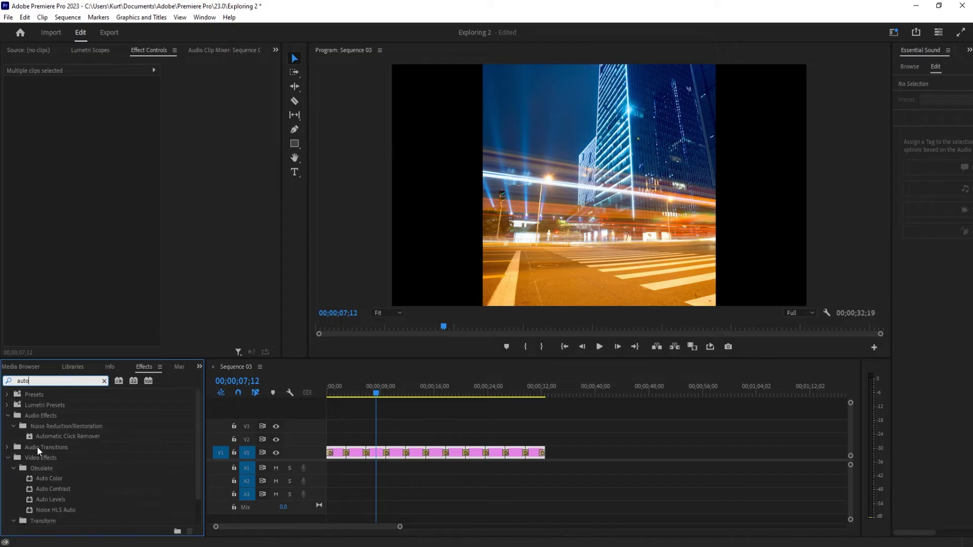
{"action": "scroll", "coordinate": [40, 456], "scroll_direction": "down", "scroll_amount": 3}
{"action": "left_click", "coordinate": [53, 500]}
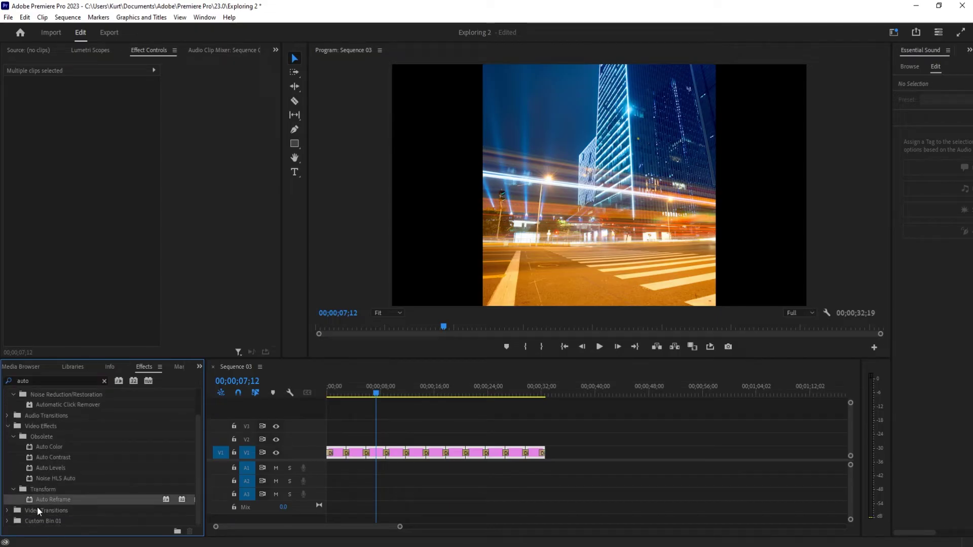
{"action": "left_click_drag", "start_coordinate": [631, 484], "coordinate": [324, 432]}
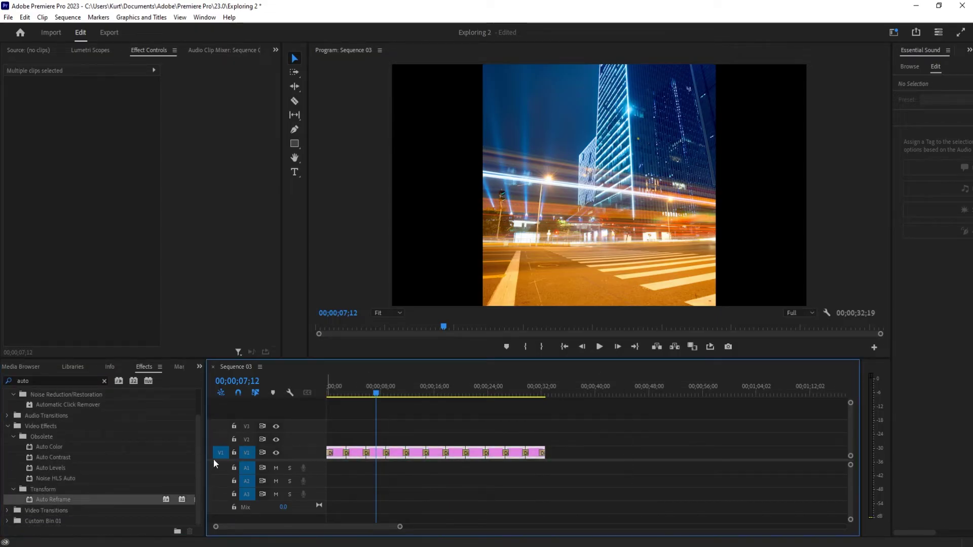
{"action": "left_click_drag", "start_coordinate": [49, 497], "coordinate": [371, 461]}
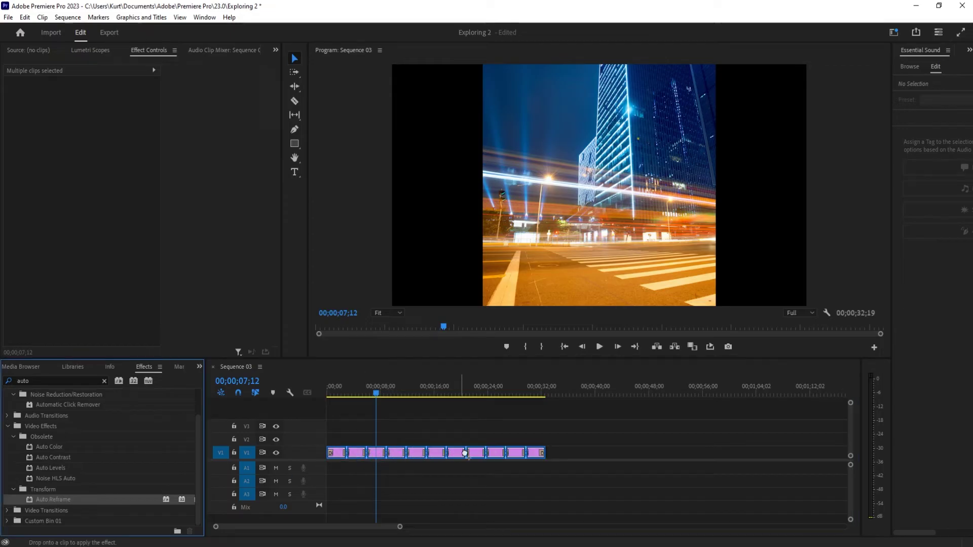
{"action": "left_click_drag", "start_coordinate": [499, 452], "coordinate": [494, 455]}
{"action": "left_click", "coordinate": [331, 394]}
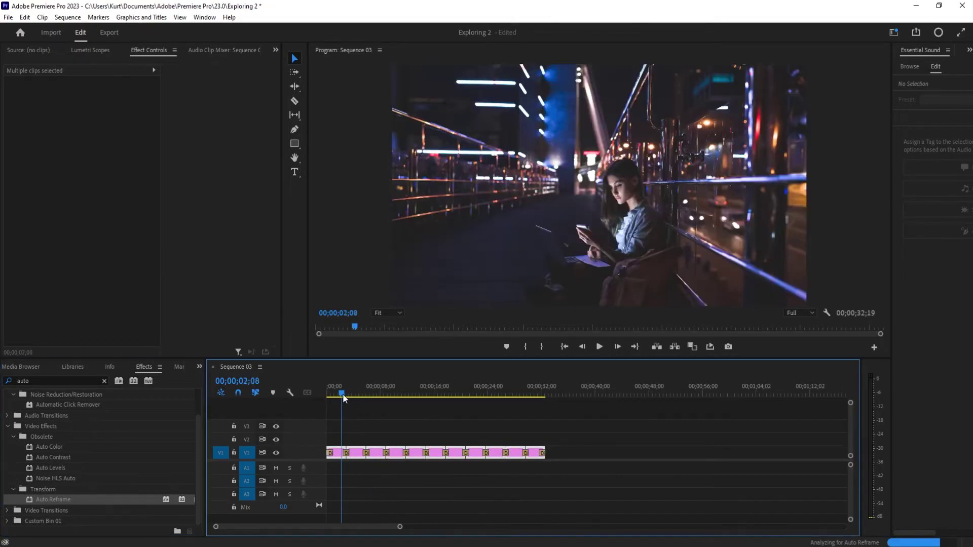
{"action": "left_click", "coordinate": [328, 394]}
{"action": "left_click_drag", "start_coordinate": [616, 490], "coordinate": [274, 428]}
- Clear the effect search, reopen Video Transitions > Dissolve, and play the reframed stills
{"action": "left_click", "coordinate": [104, 381]}
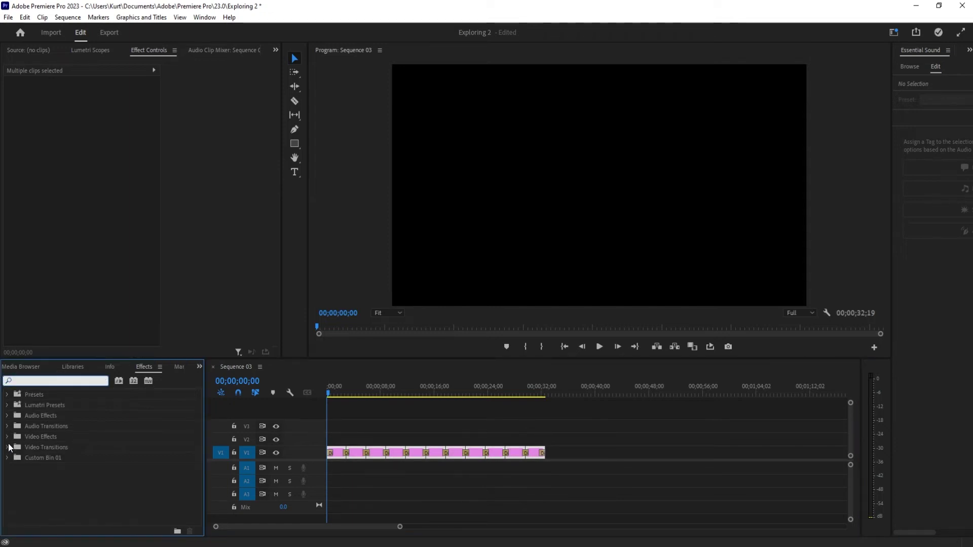
{"action": "left_click", "coordinate": [8, 447]}
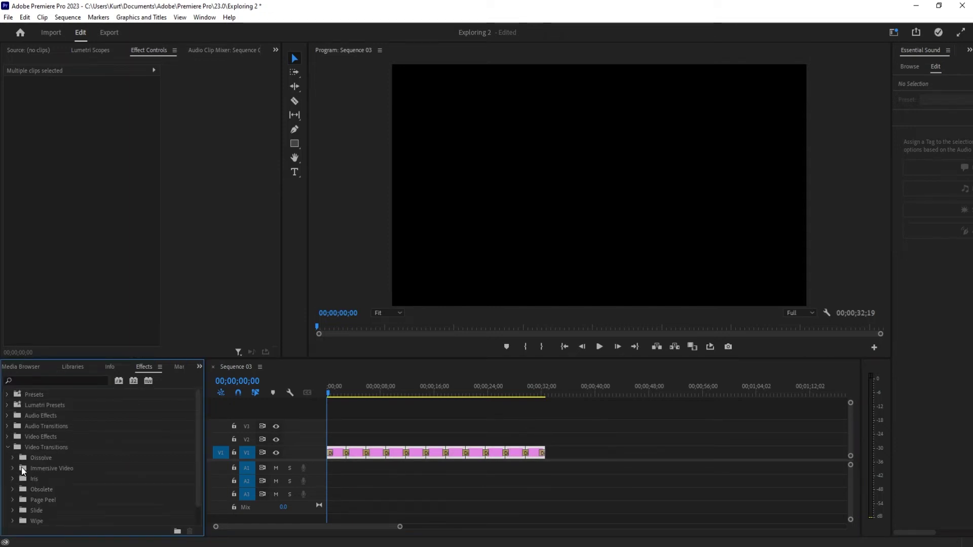
{"action": "left_click", "coordinate": [13, 459]}
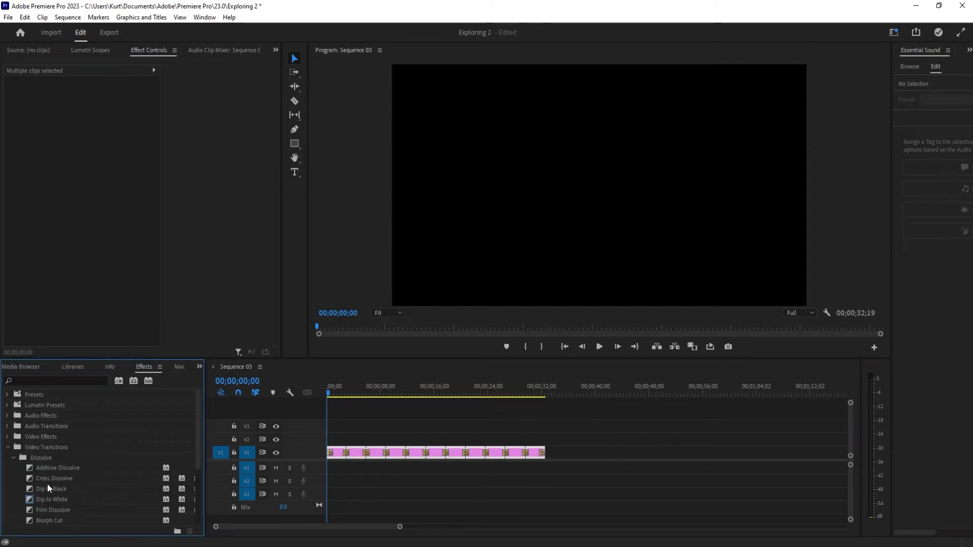
{"action": "left_click_drag", "start_coordinate": [51, 484], "coordinate": [303, 445]}
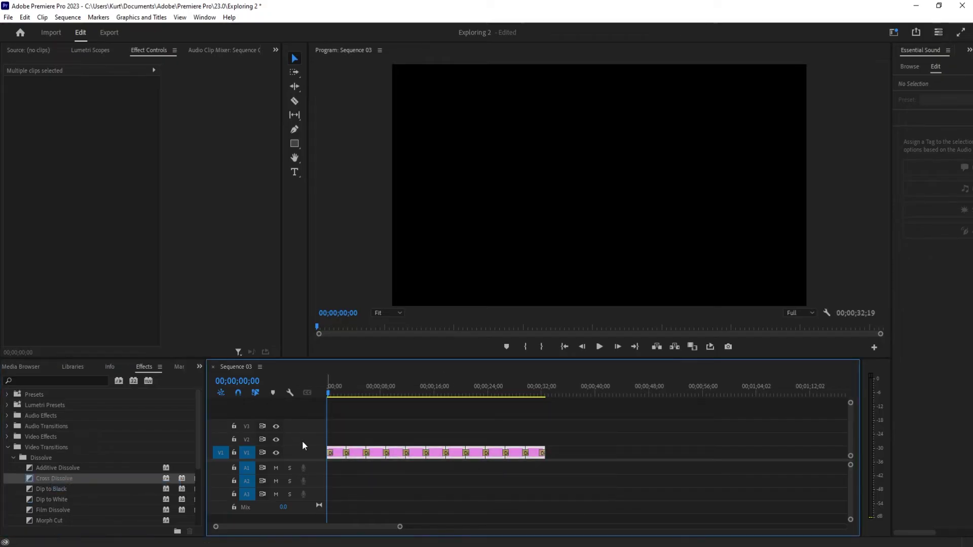
{"action": "key", "text": "space"}
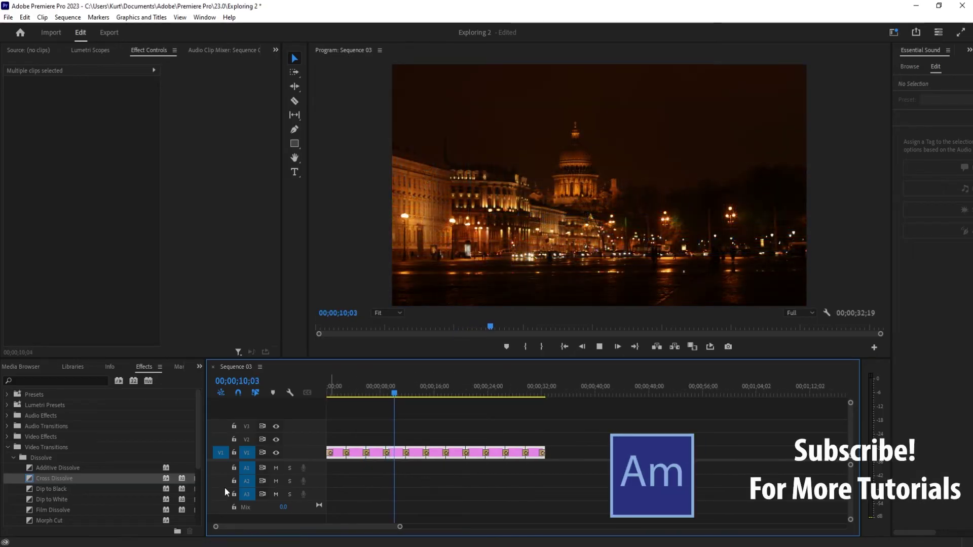
{"action": "scroll", "coordinate": [118, 488], "scroll_direction": "down", "scroll_amount": 3}
- Make Morph Cut the default, apply it across four V1 stills, and play from about 8 seconds
{"action": "left_click_drag", "start_coordinate": [487, 464], "coordinate": [424, 446]}
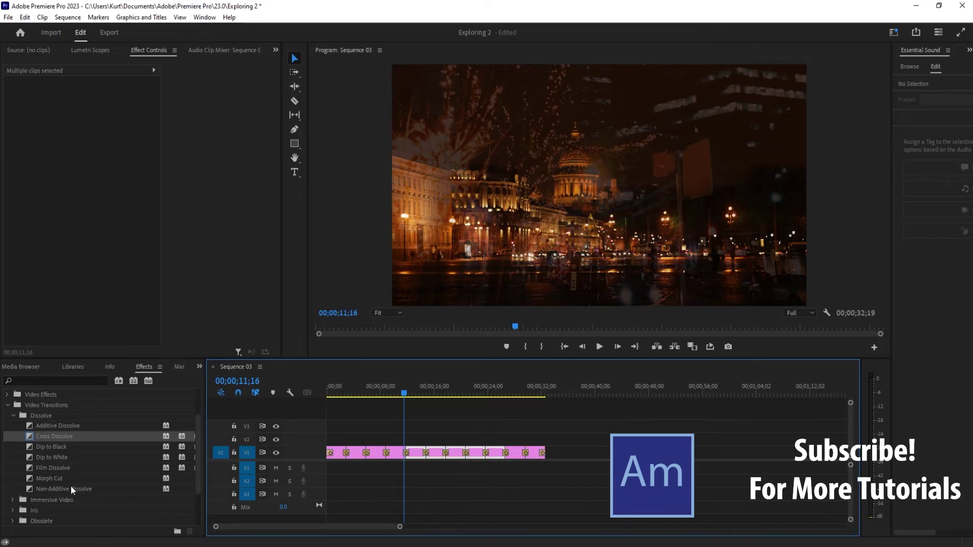
{"action": "right_click", "coordinate": [52, 480]}
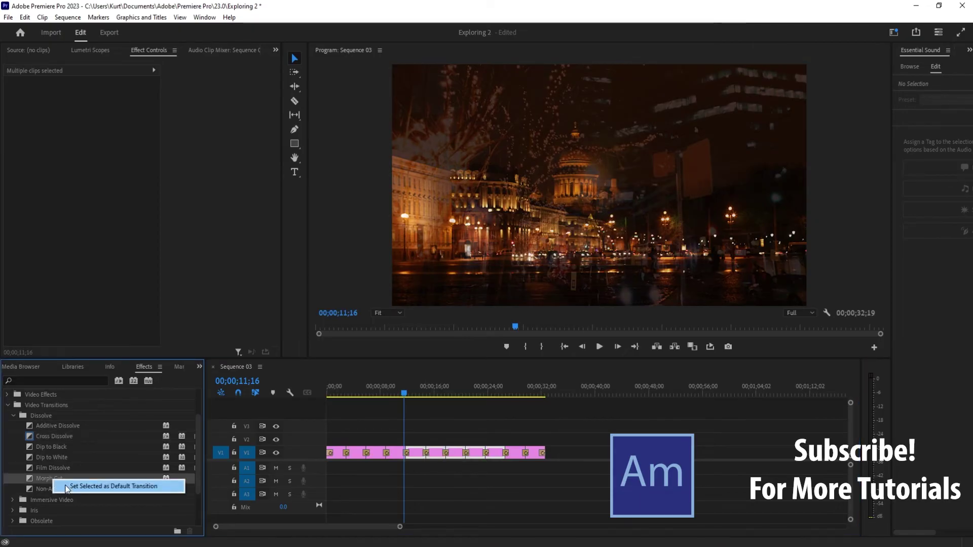
{"action": "left_click", "coordinate": [92, 487]}
{"action": "left_click", "coordinate": [452, 471]}
{"action": "left_click_drag", "start_coordinate": [451, 467], "coordinate": [400, 439]}
{"action": "key", "text": "shift+d"}
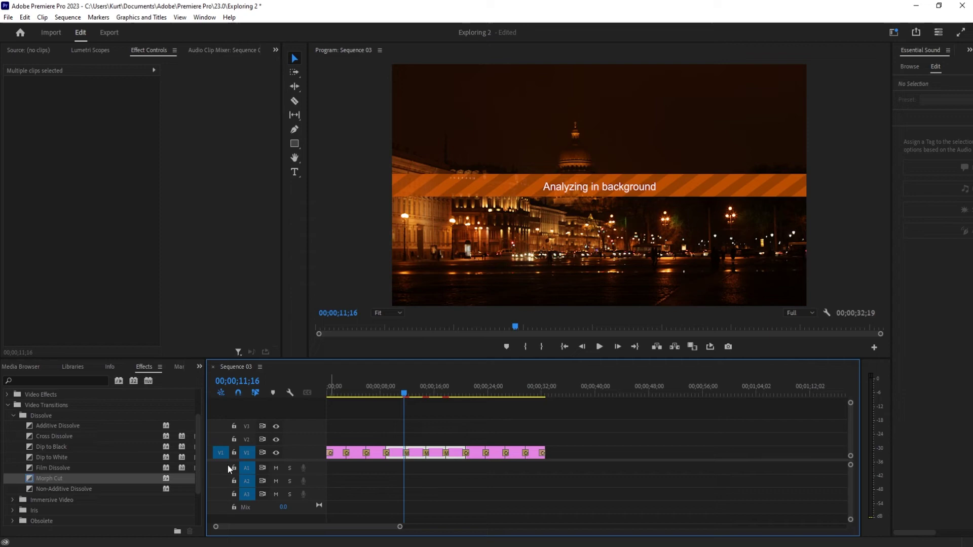
{"action": "left_click", "coordinate": [380, 394]}
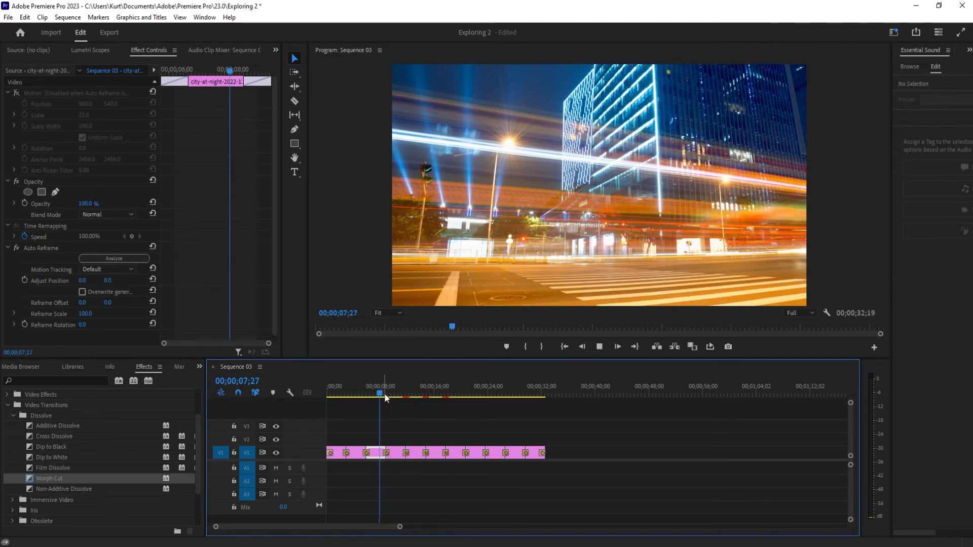
{"action": "key", "text": "space"}
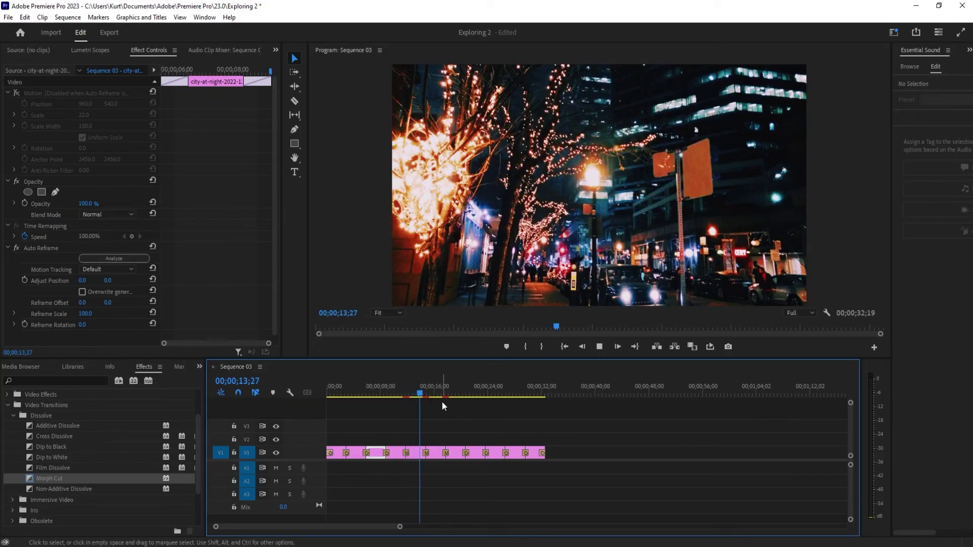
{"action": "key", "text": "space"}
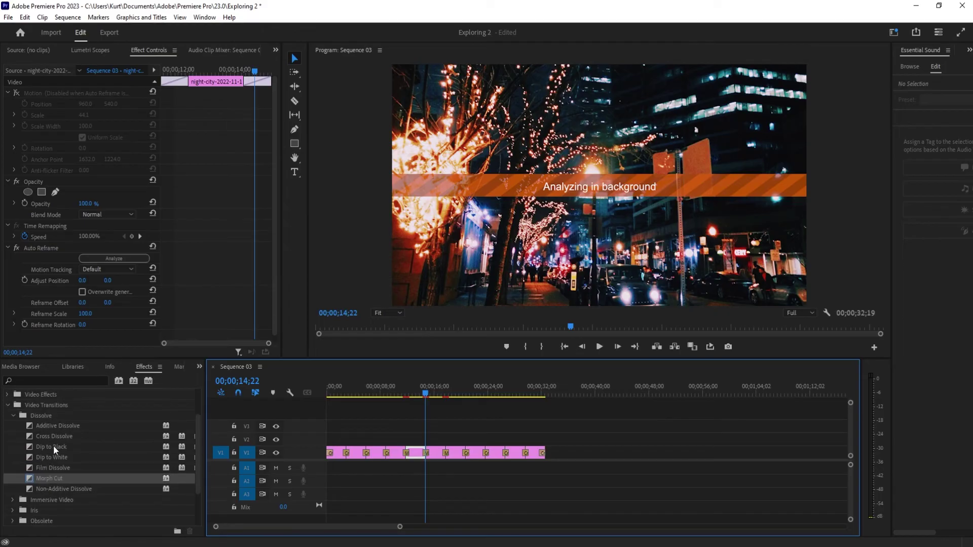
- Drop Dip to White on the V1 edit near 14 seconds and scrub the later stills to check it
{"action": "left_click_drag", "start_coordinate": [45, 454], "coordinate": [407, 442]}
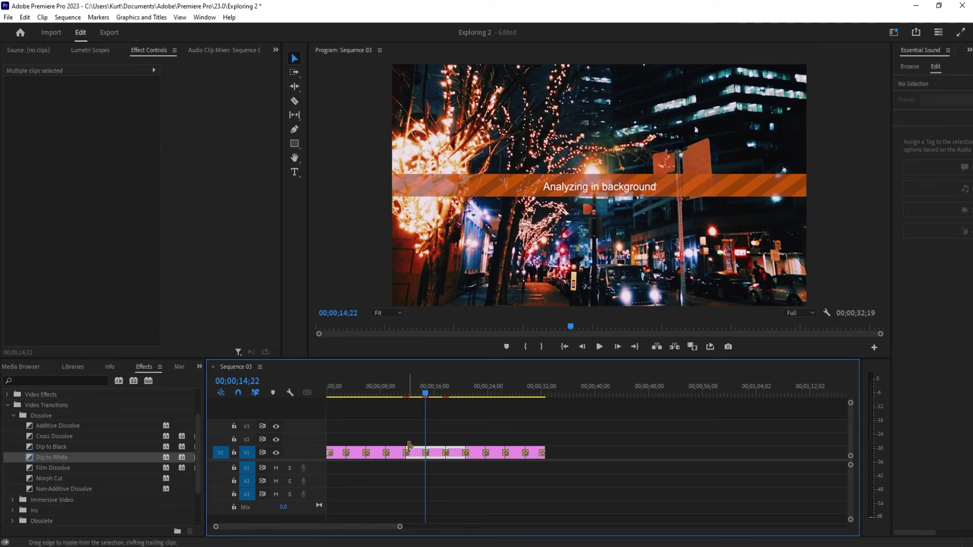
{"action": "left_click", "coordinate": [422, 391]}
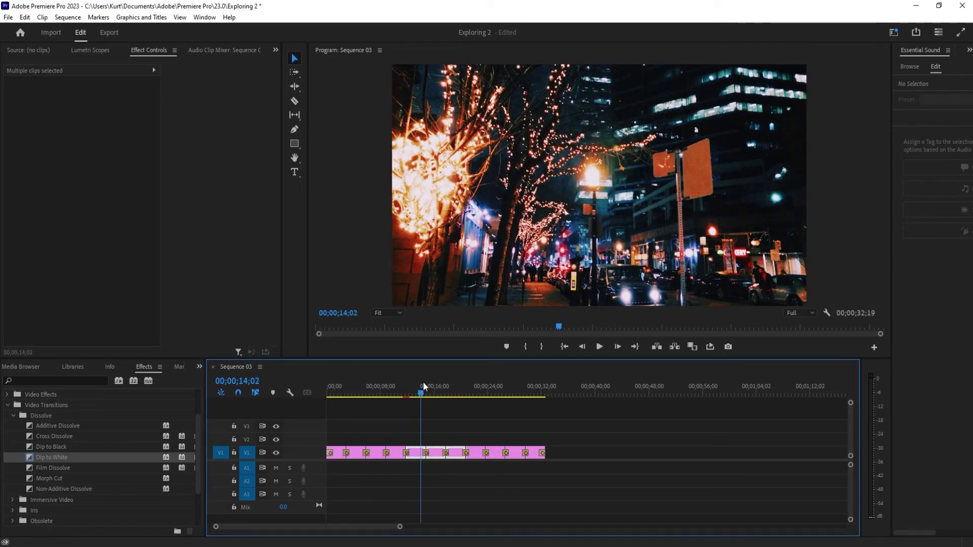
{"action": "left_click_drag", "start_coordinate": [424, 382], "coordinate": [509, 405]}
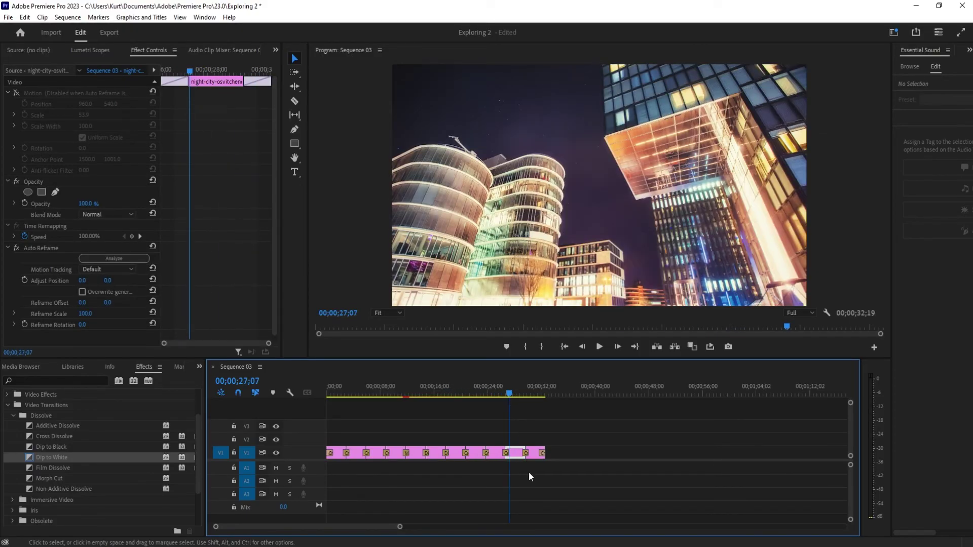
{"action": "left_click", "coordinate": [553, 465]}
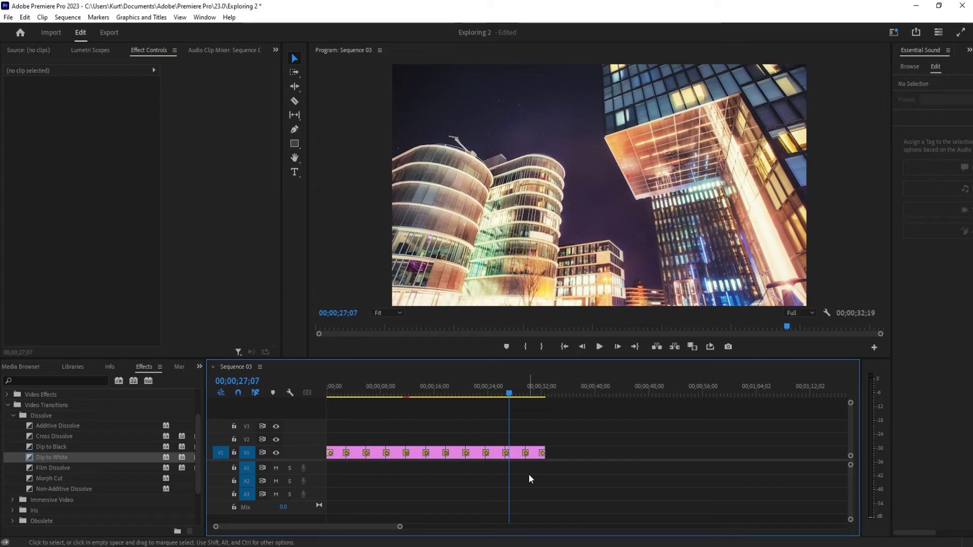
- Open the Project panel and delete all the existing clips from V1
{"action": "left_click", "coordinate": [34, 368]}
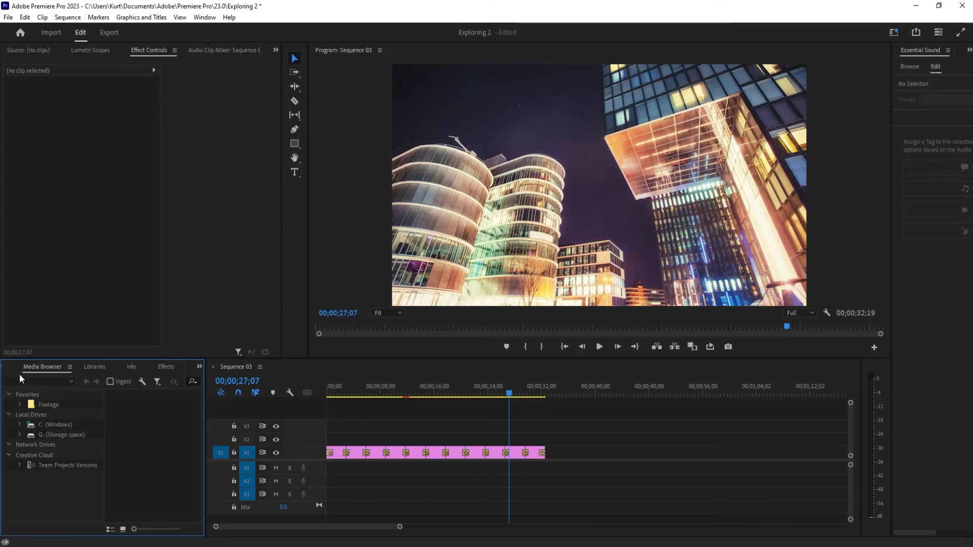
{"action": "key", "text": "shift+1"}
{"action": "left_click_drag", "start_coordinate": [576, 457], "coordinate": [318, 419]}
{"action": "key", "text": "Delete"}
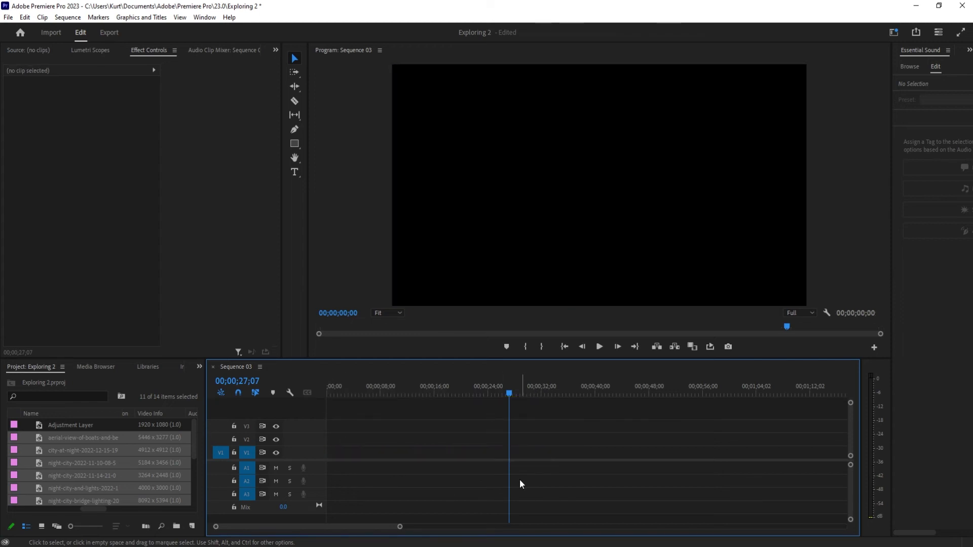
- Place the ten project stills on V1 at the start of the sequence
{"action": "scroll", "coordinate": [329, 467], "scroll_direction": "down", "scroll_amount": 1}
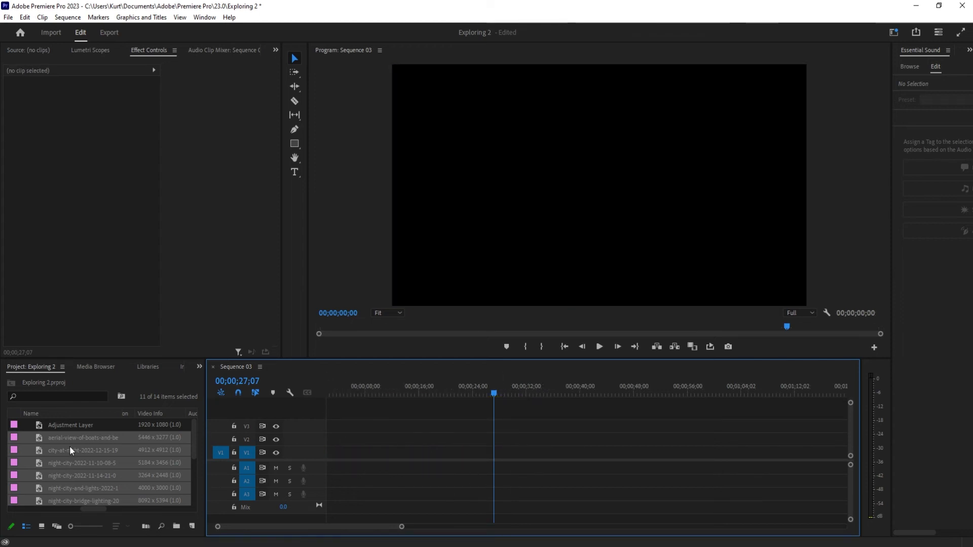
{"action": "scroll", "coordinate": [69, 446], "scroll_direction": "down", "scroll_amount": 5}
{"action": "scroll", "coordinate": [86, 463], "scroll_direction": "up", "scroll_amount": 5}
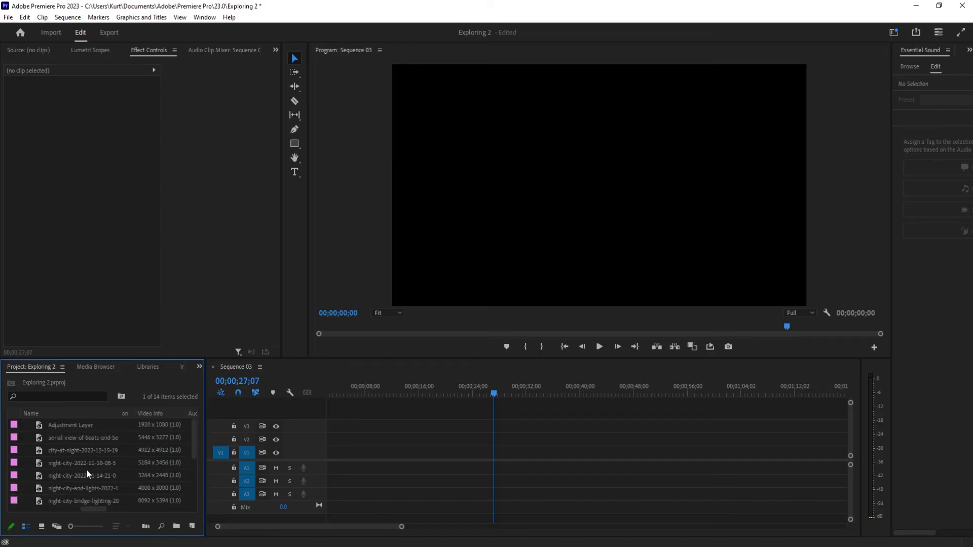
{"action": "left_click_drag", "start_coordinate": [65, 438], "coordinate": [339, 453]}
- Add default transitions between all V1 clips and play the sequence from the start
{"action": "key", "text": "ctrl+a"}
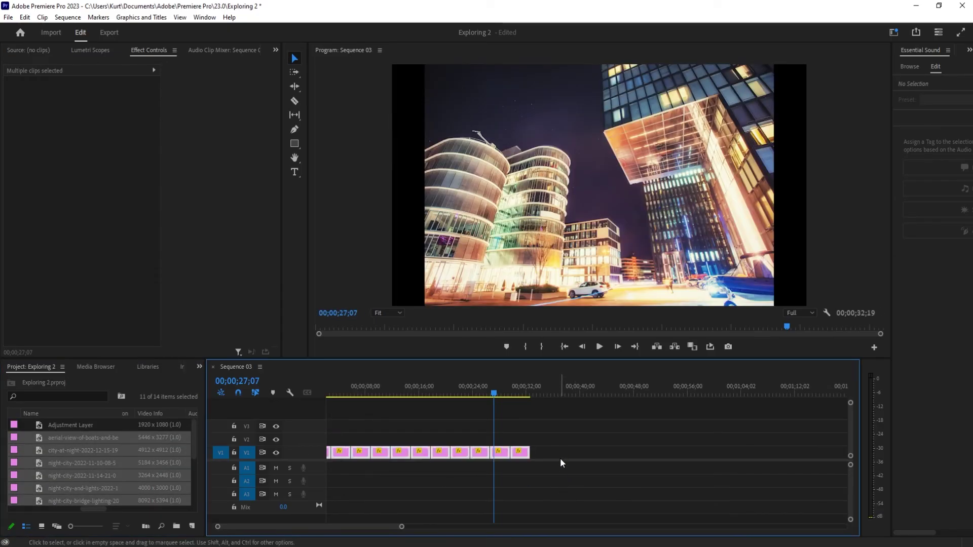
{"action": "key", "text": "ctrl+d"}
{"action": "key", "text": "Home"}
{"action": "key", "text": "space"}
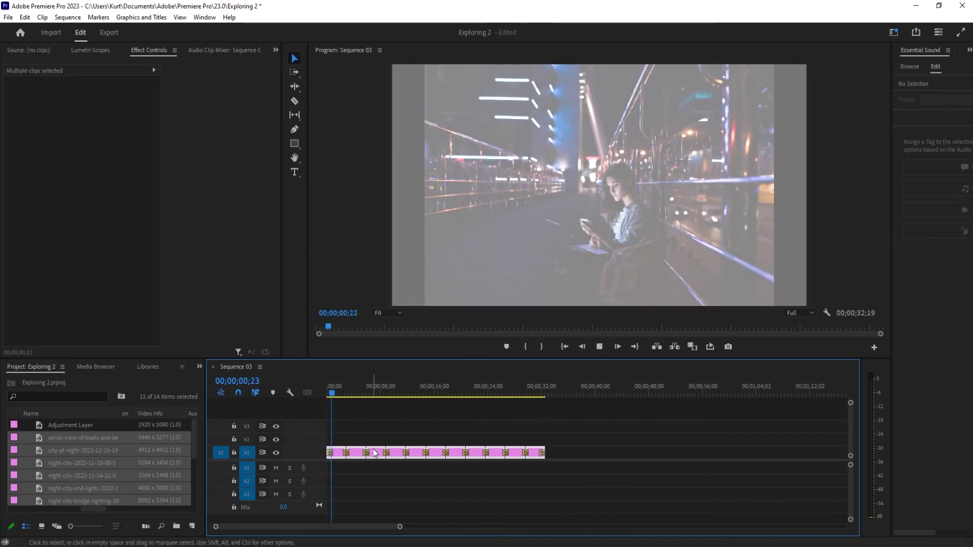
- Apply Auto Reframe from the Effects panel to all V1 clips and play back the reframed stills
{"action": "left_click", "coordinate": [197, 368]}
{"action": "left_click", "coordinate": [215, 427]}
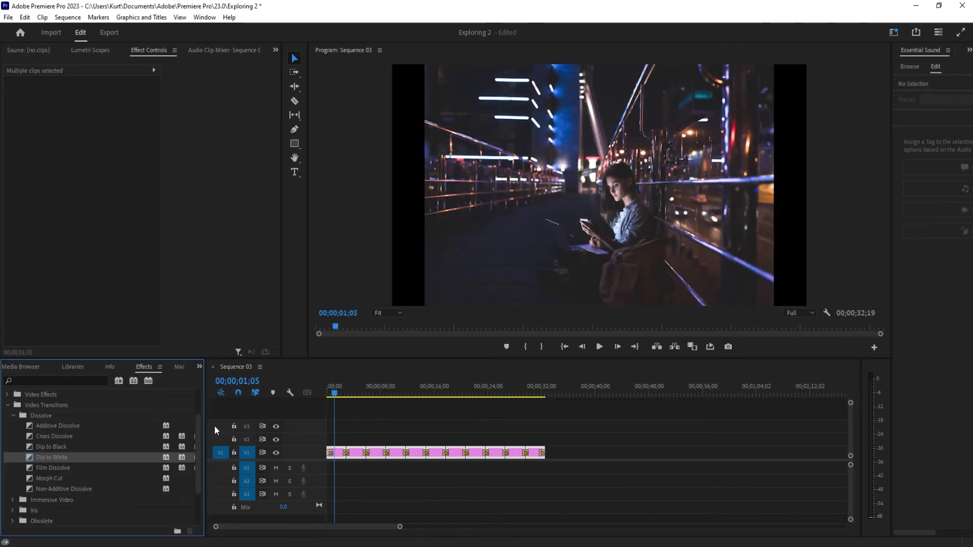
{"action": "left_click", "coordinate": [50, 380]}
{"action": "type", "text": "auto"}
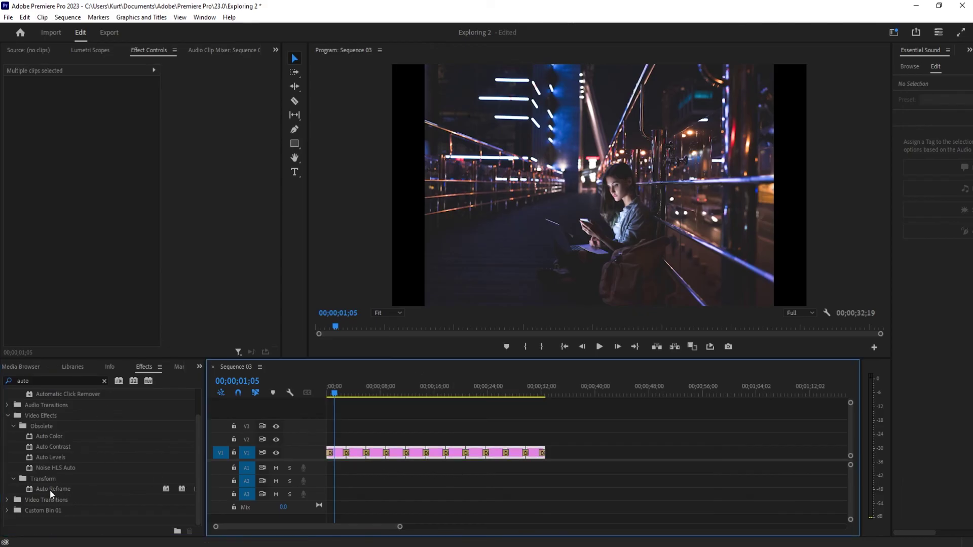
{"action": "left_click_drag", "start_coordinate": [50, 491], "coordinate": [359, 448]}
{"action": "left_click", "coordinate": [329, 389]}
{"action": "key", "text": "space"}
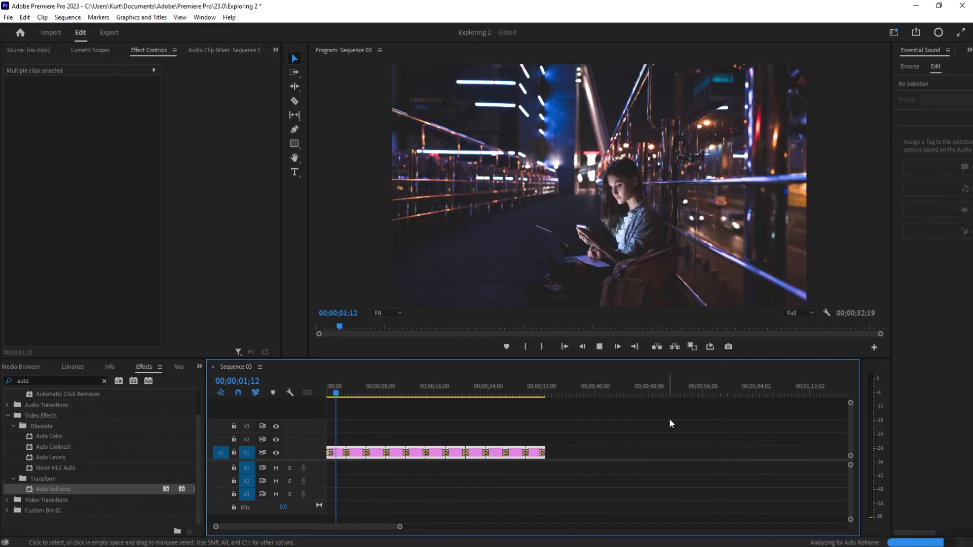
{"action": "key", "text": "space"}
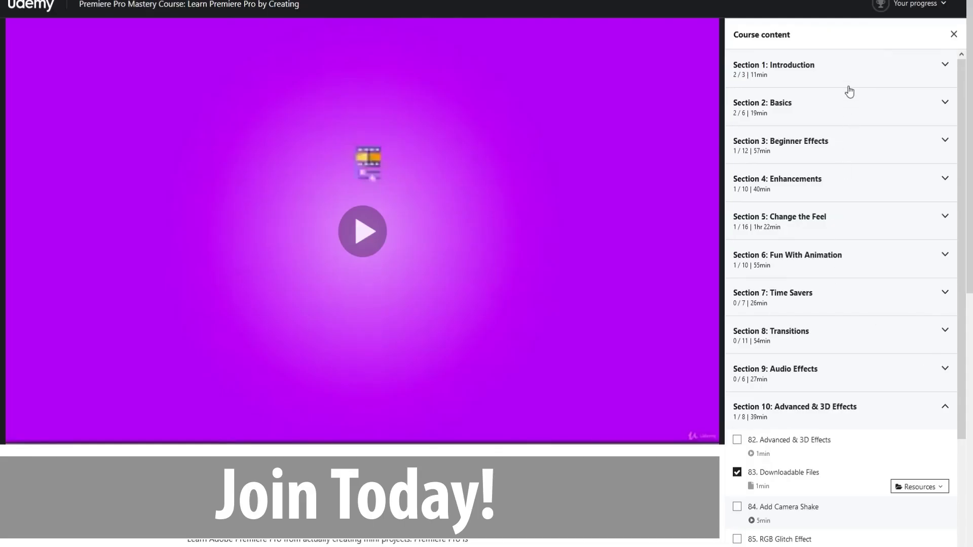
- Expand the Introduction and Sections 3, 4 and 6 in the Udemy course content list
{"action": "left_click", "coordinate": [849, 86]}
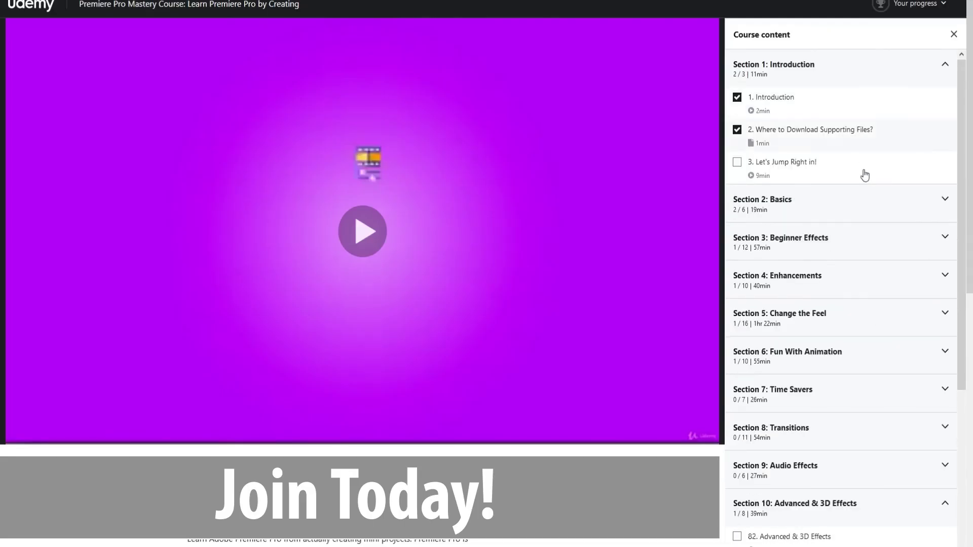
{"action": "left_click", "coordinate": [861, 258]}
{"action": "scroll", "coordinate": [858, 284], "scroll_direction": "down", "scroll_amount": 8}
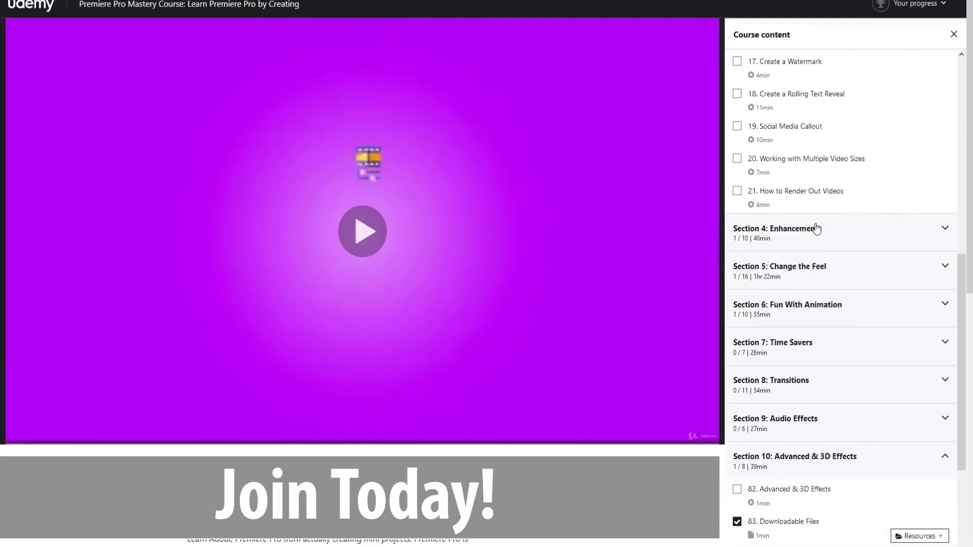
{"action": "left_click", "coordinate": [815, 226]}
{"action": "scroll", "coordinate": [818, 254], "scroll_direction": "down", "scroll_amount": 4}
{"action": "scroll", "coordinate": [822, 278], "scroll_direction": "down", "scroll_amount": 3}
{"action": "left_click", "coordinate": [817, 277]}
{"action": "scroll", "coordinate": [819, 284], "scroll_direction": "down", "scroll_amount": 10}
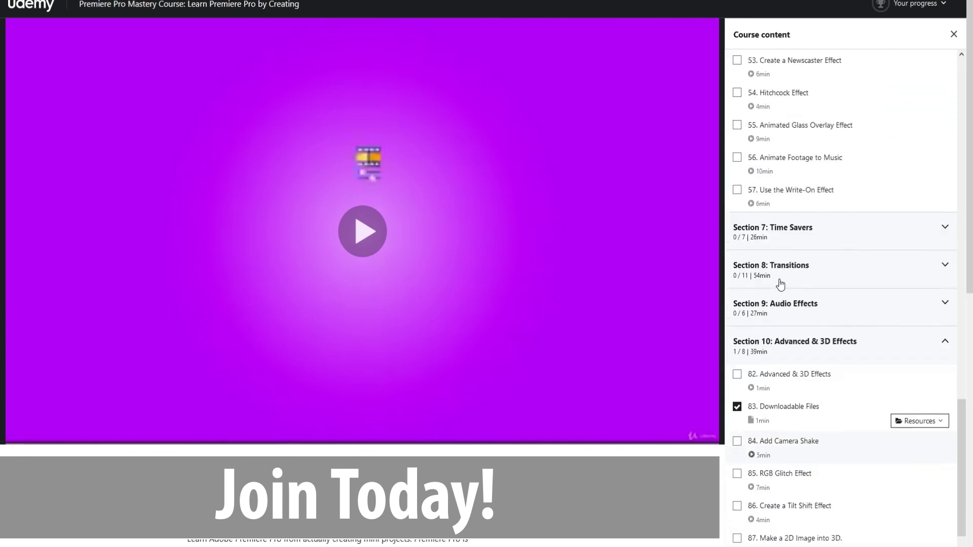